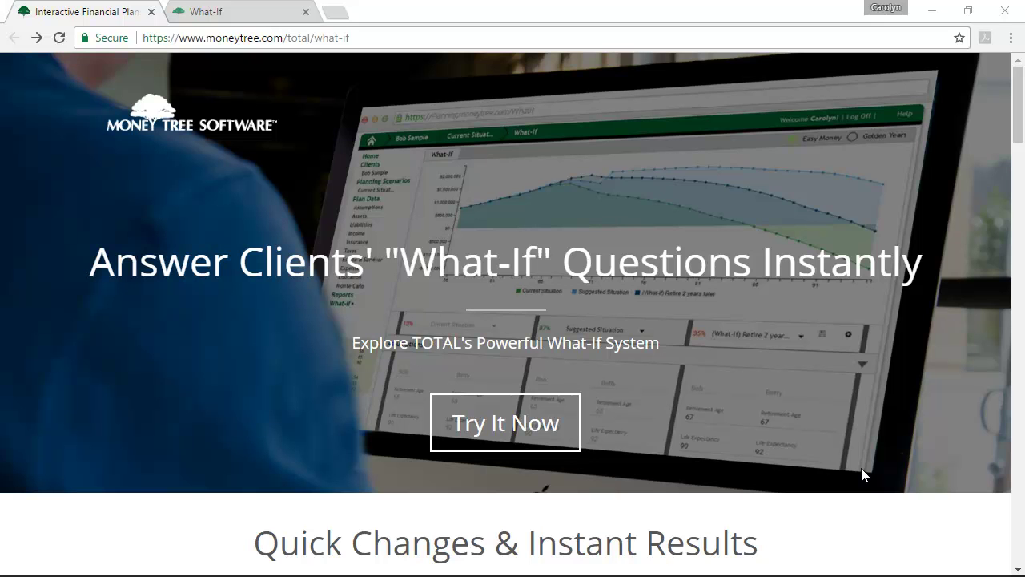
# - Skim the Quick Changes & Instant Results overview on the product page and switch to the What-If planning page
pyautogui.scroll(-1, 862, 475)
pyautogui.scroll(-1, 863, 475)
pyautogui.scroll(-3, 862, 475)
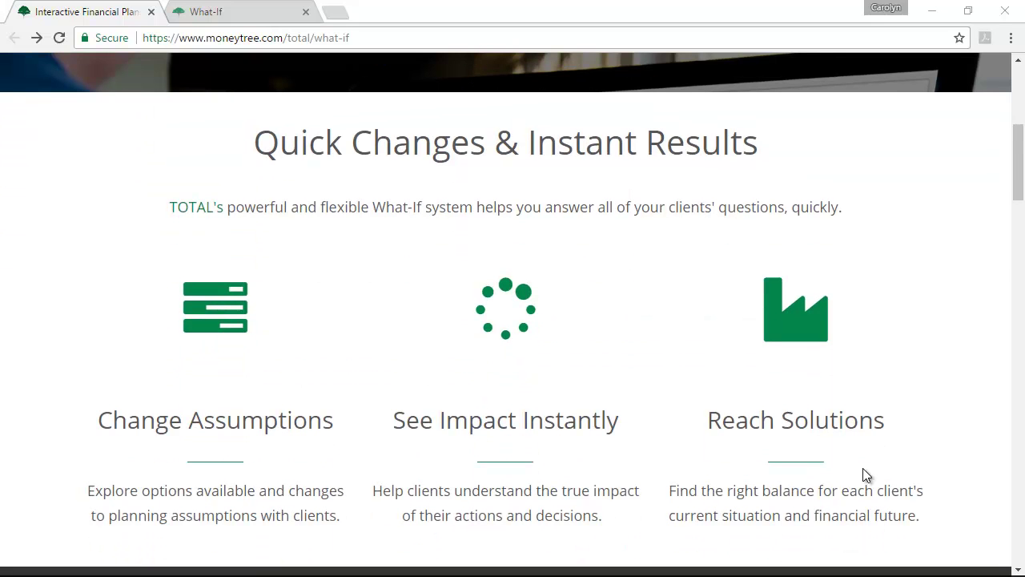
pyautogui.click(228, 12)
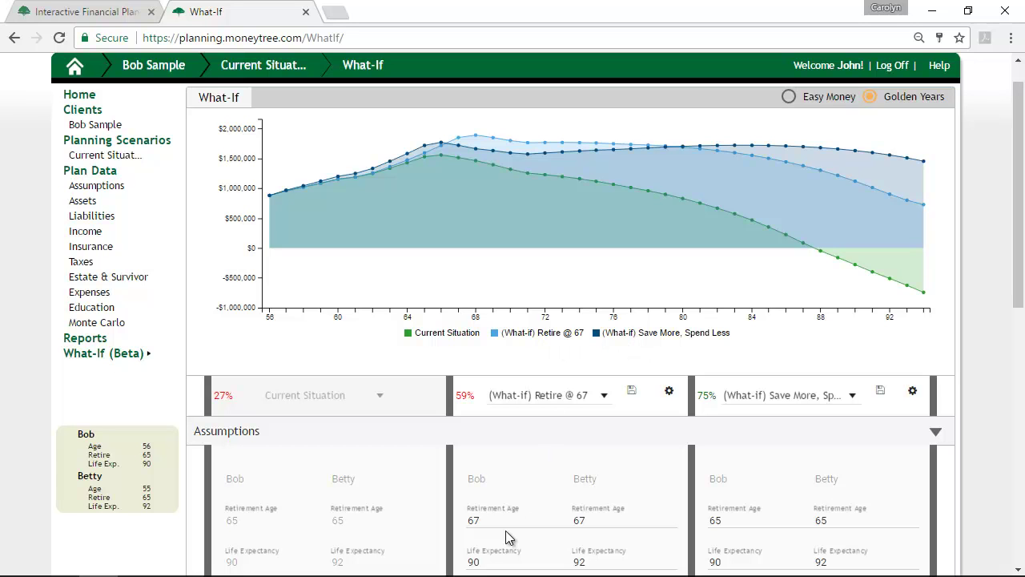
# - Set the spouse's retirement age to 65 in the (What-if) Retire @ 67 scenario and view that scenario's What-If options
pyautogui.doubleClick(577, 521)
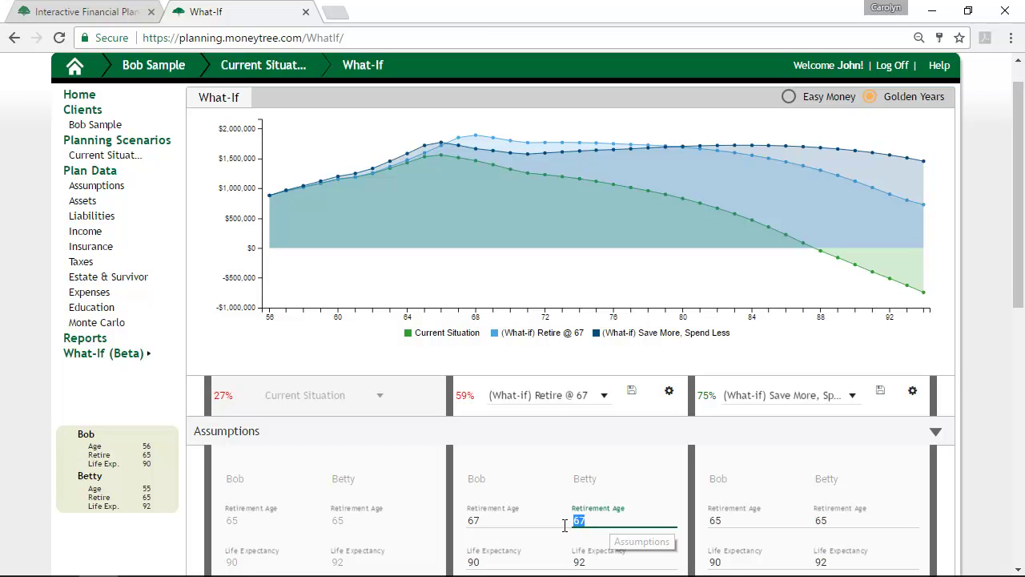
pyautogui.write('65')
pyautogui.click(652, 478)
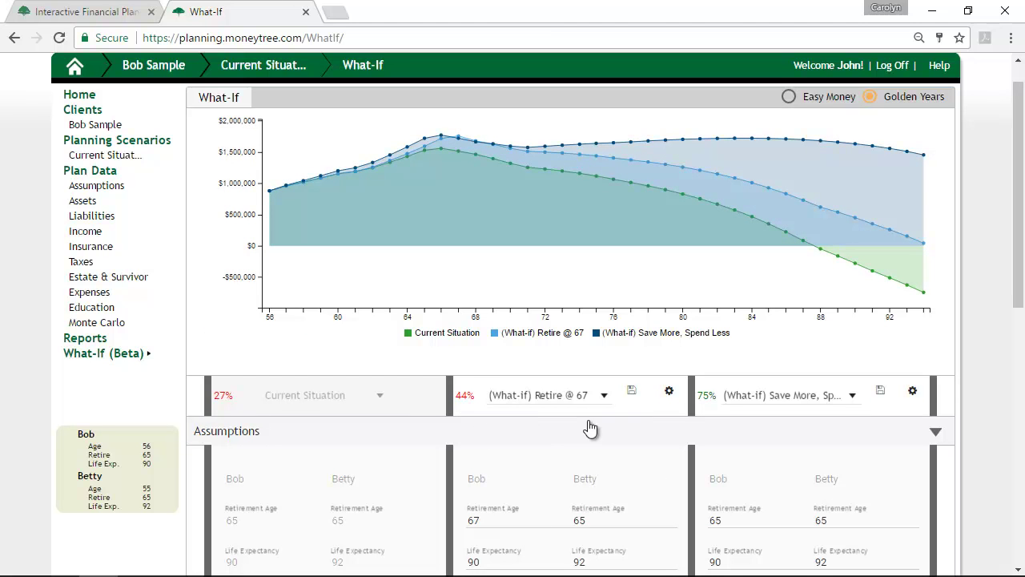
pyautogui.click(668, 392)
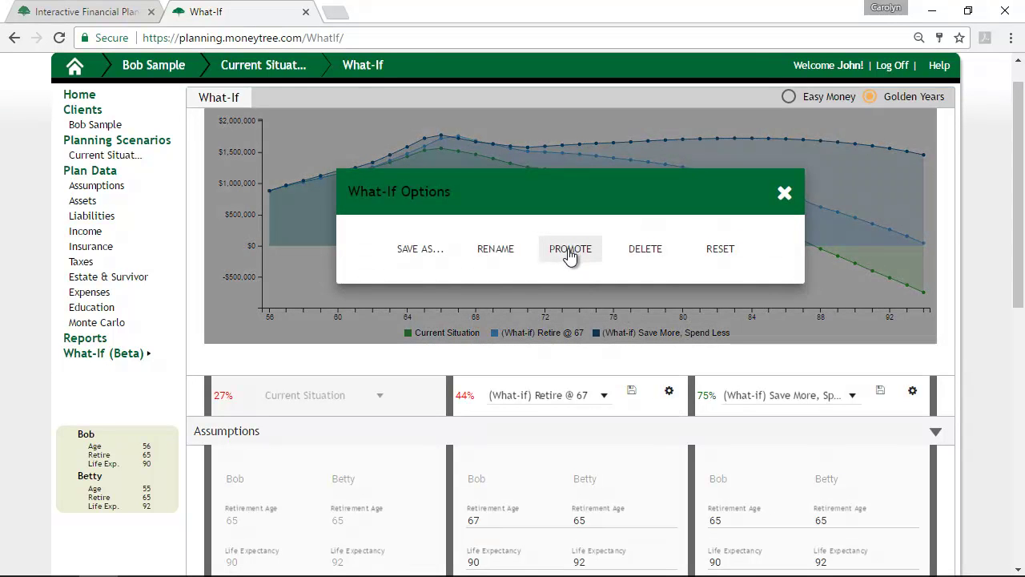
pyautogui.click(784, 193)
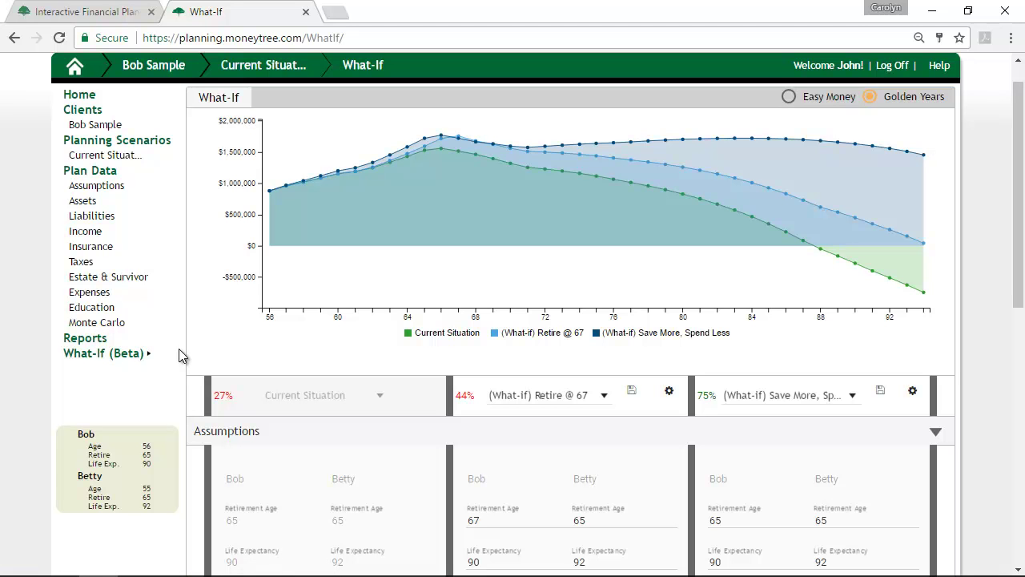
# - Open the most recently updated client from the client list and load the Current Situation planning scenario
pyautogui.click(78, 95)
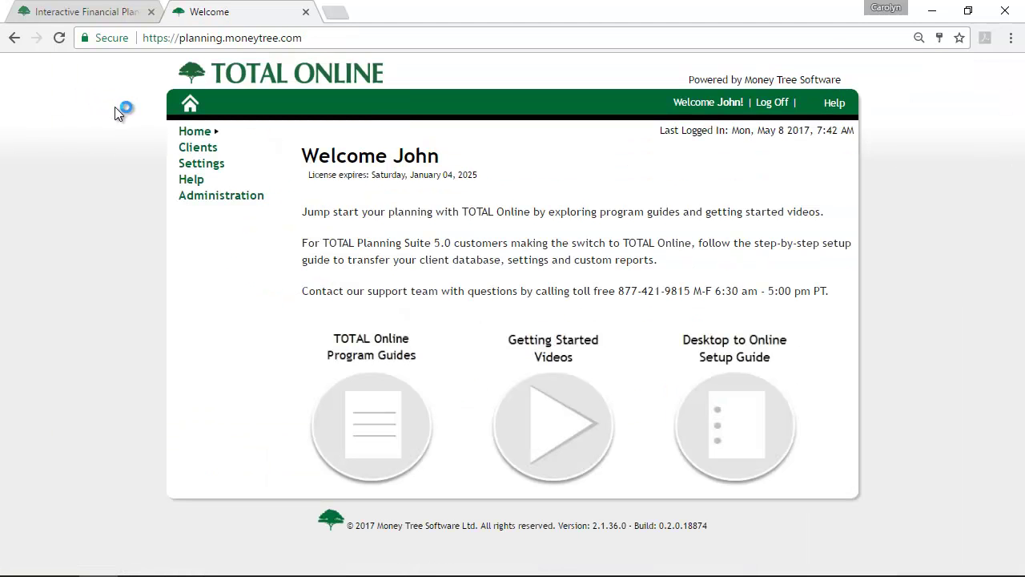
pyautogui.click(199, 151)
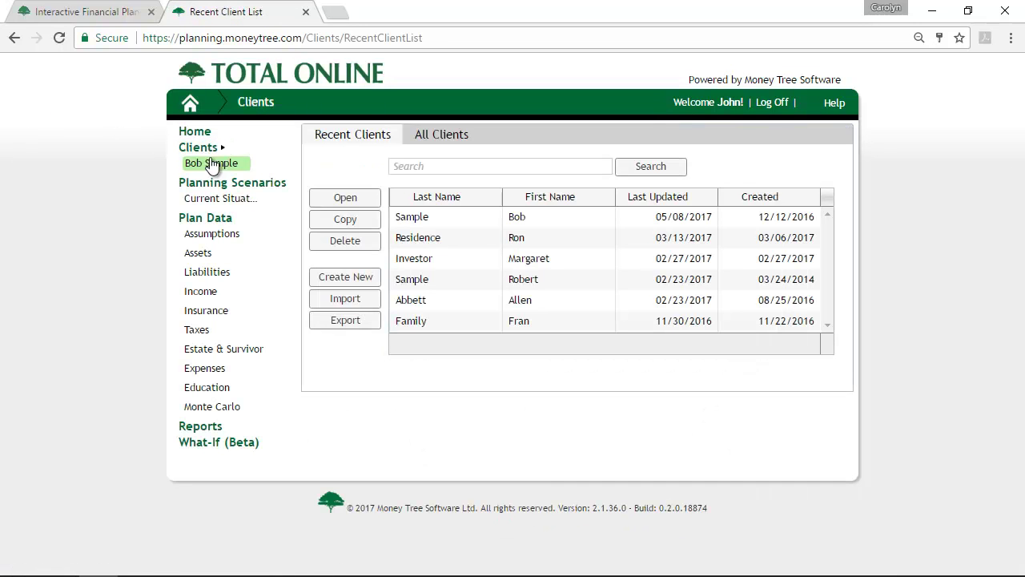
pyautogui.click(404, 218)
pyautogui.click(357, 199)
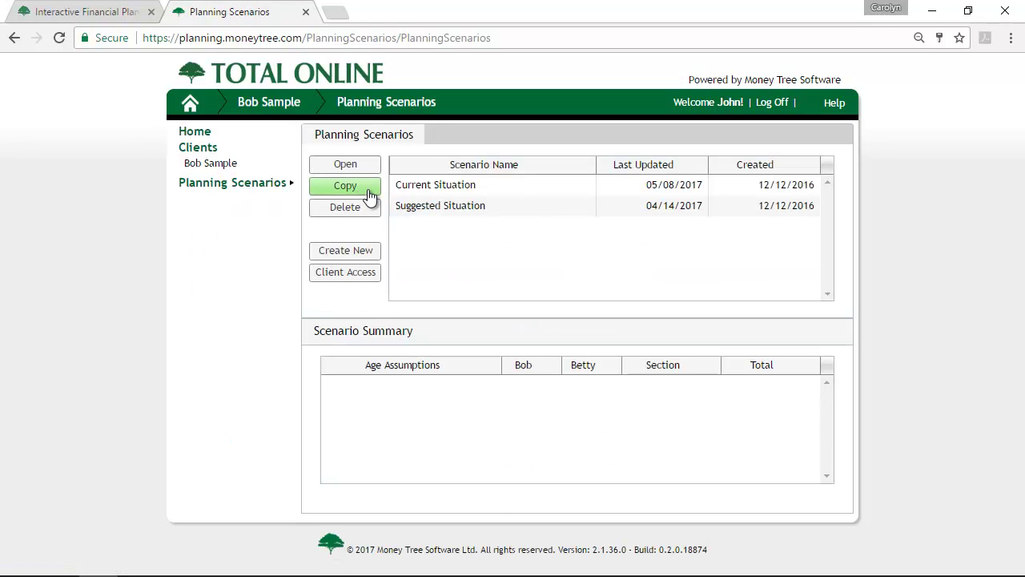
pyautogui.click(408, 189)
pyautogui.click(371, 167)
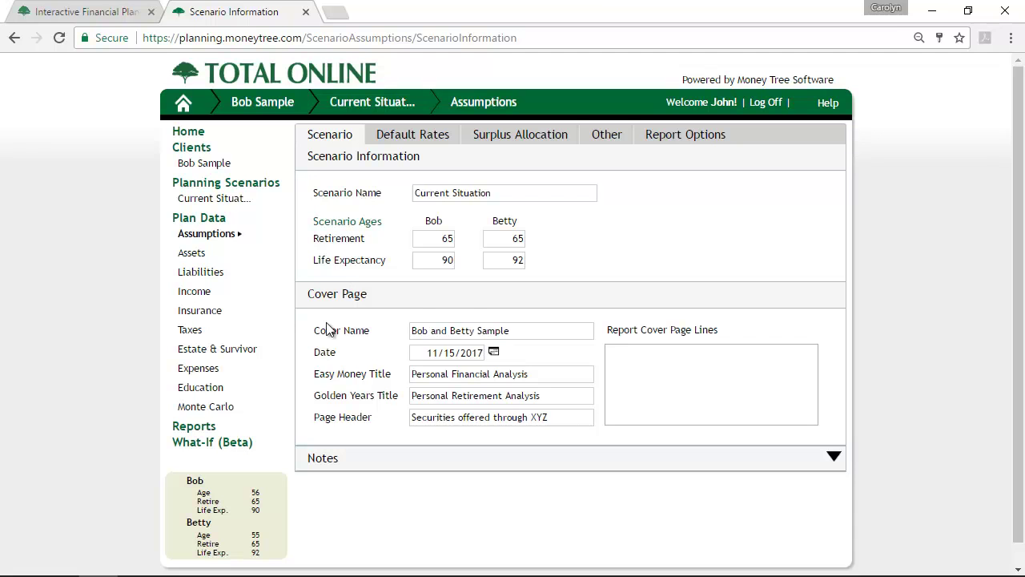
# - Open the What-If analysis for Current Situation and set the client's retirement age to 66 in the editable comparison scenario
pyautogui.click(225, 445)
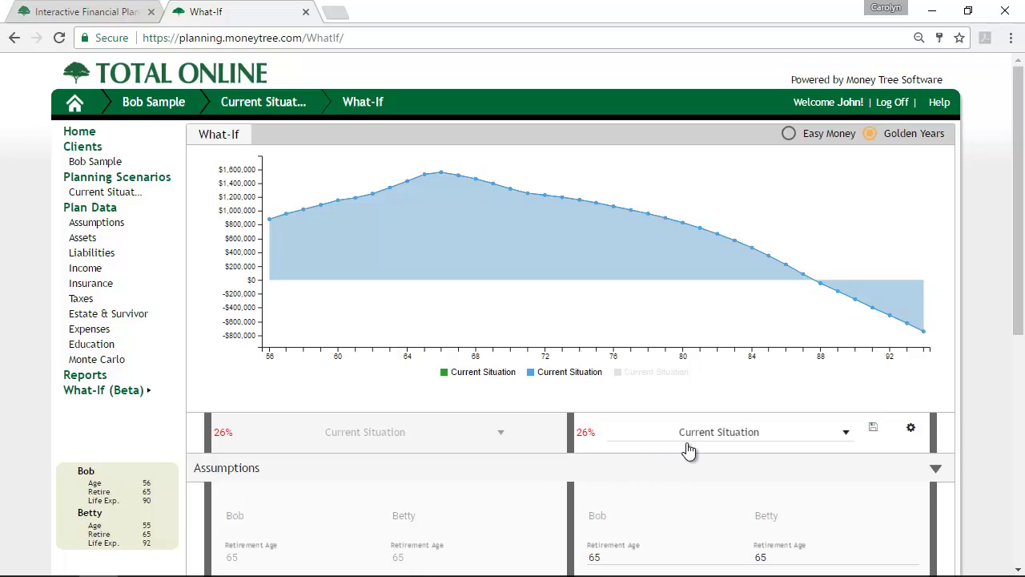
pyautogui.click(613, 560)
pyautogui.write('66')
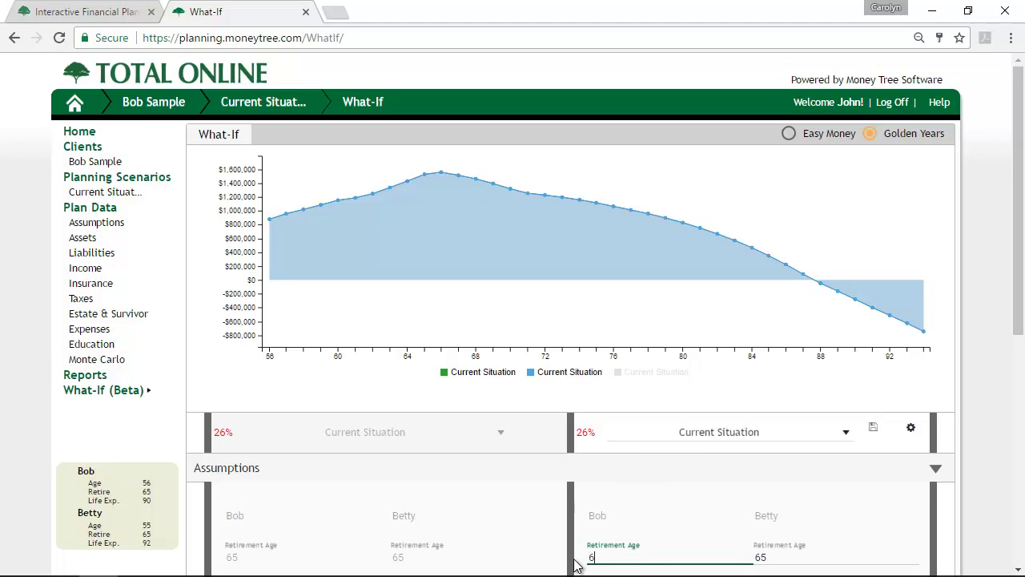
pyautogui.click(964, 494)
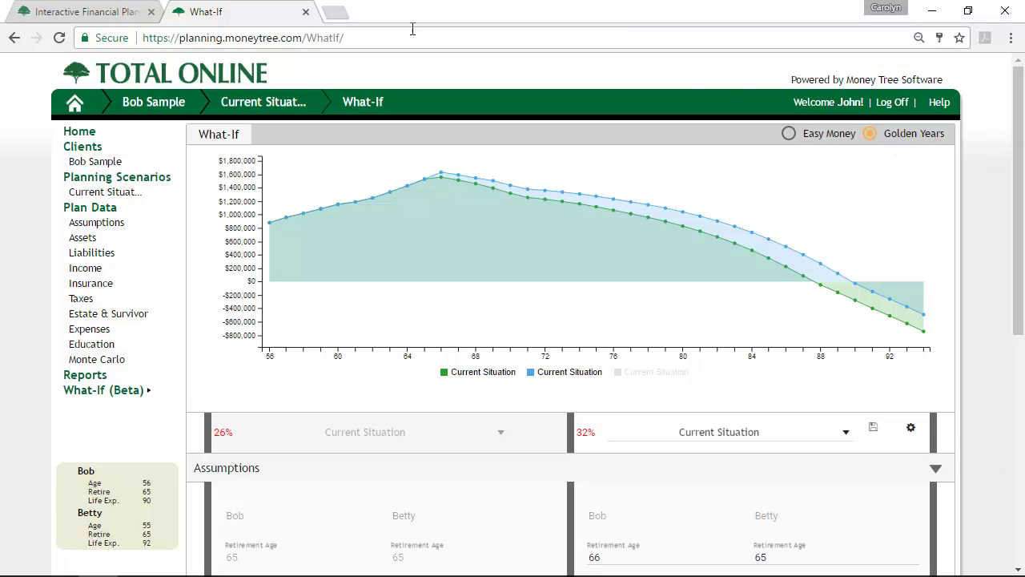
# - View the Support resources offered on the Money Tree Software website in a separate browser tab
pyautogui.click(335, 11)
pyautogui.moveTo(735, 116)
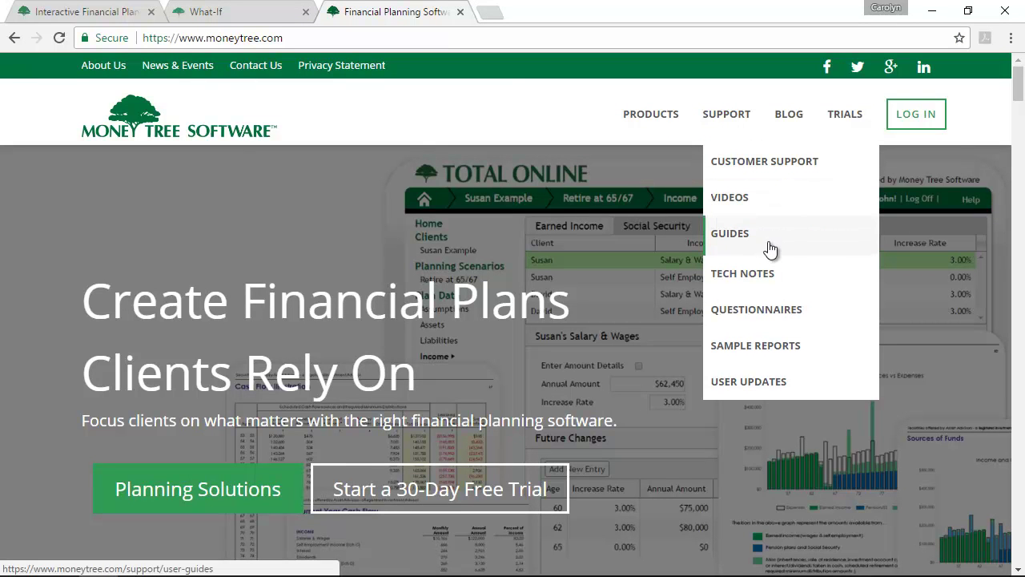
pyautogui.click(461, 12)
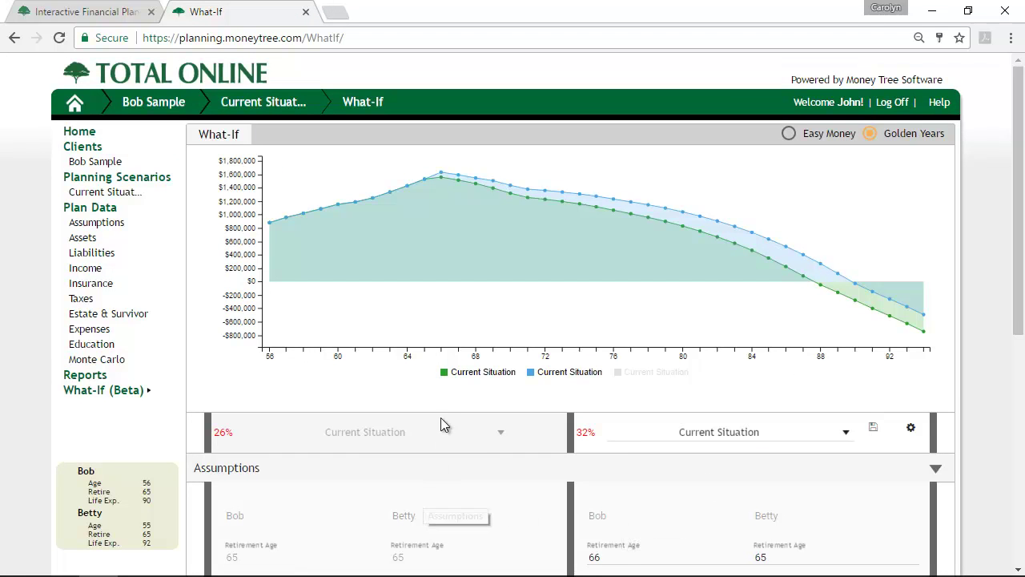
# - Set the client's retirement age back to 65 in the editable Current Situation comparison
pyautogui.scroll(-2, 403, 511)
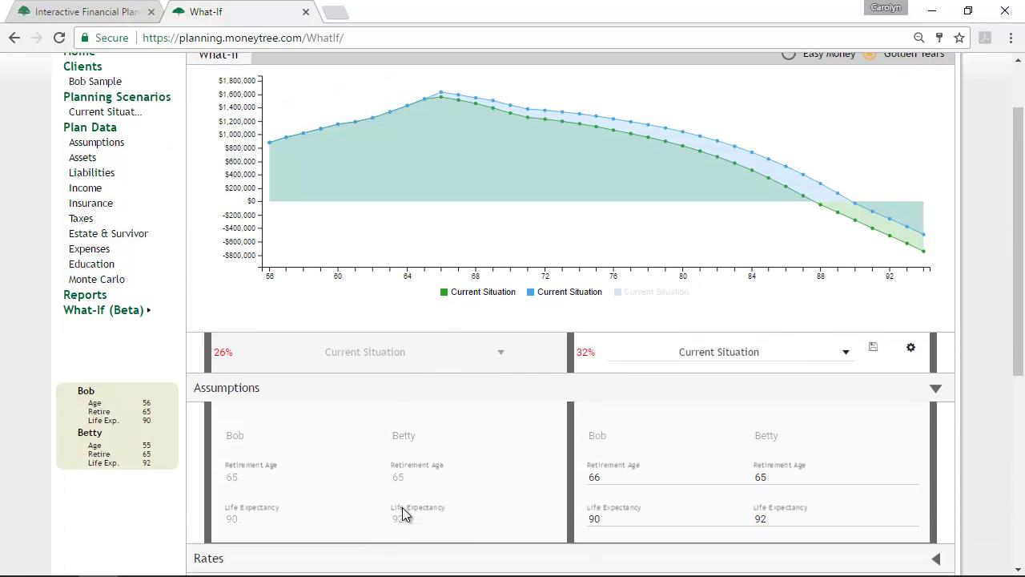
pyautogui.scroll(2, 405, 514)
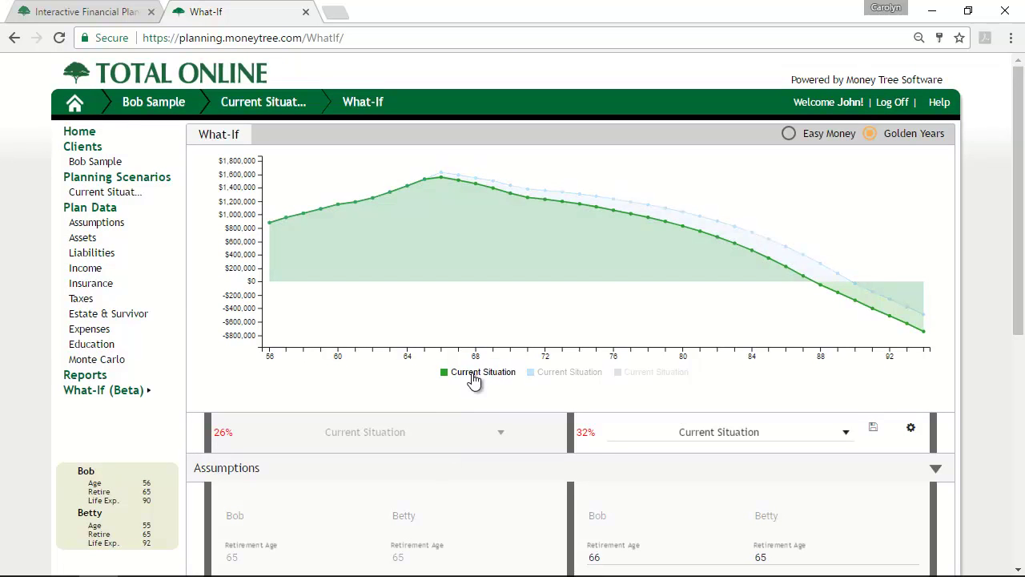
pyautogui.scroll(-1, 400, 560)
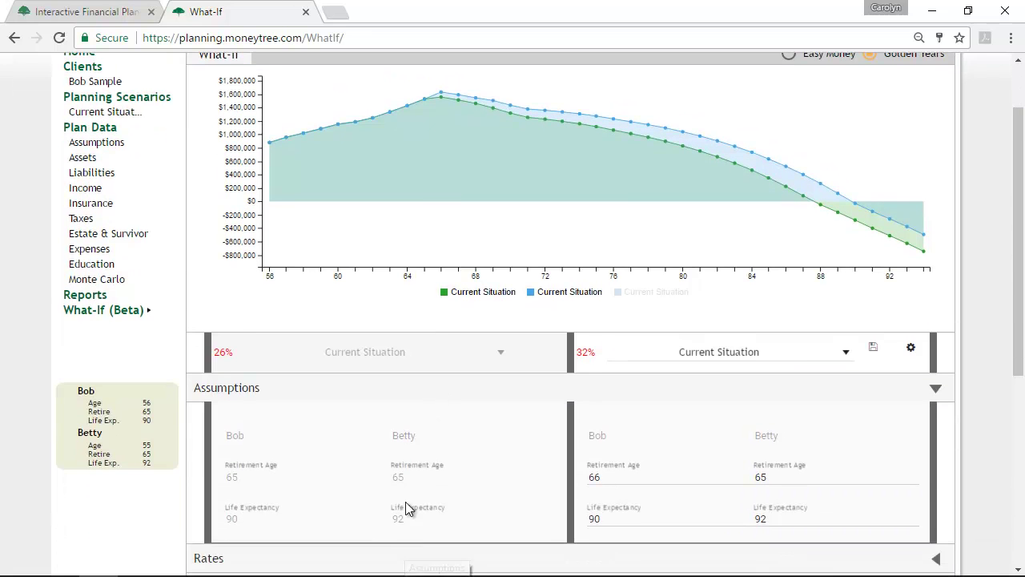
pyautogui.doubleClick(397, 478)
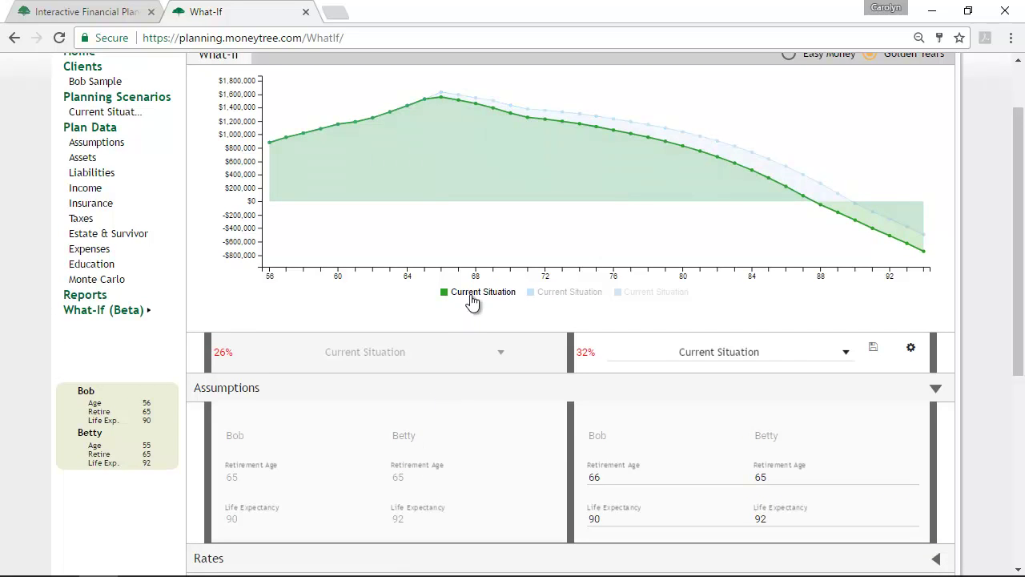
pyautogui.doubleClick(605, 478)
pyautogui.write('65')
pyautogui.click(652, 428)
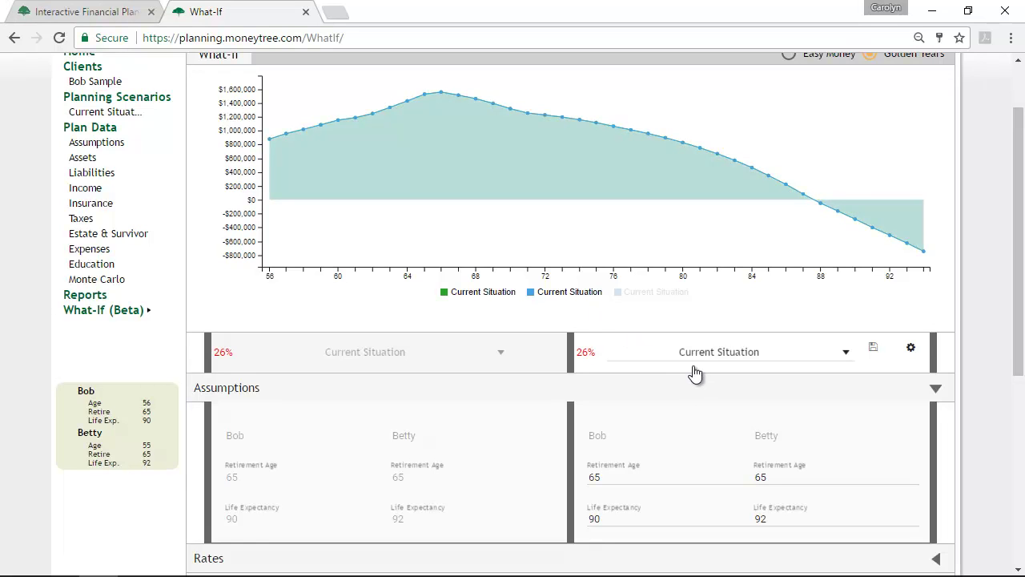
# - Change the client's retirement age to 66 in the editable Current Situation comparison
pyautogui.click(614, 480)
pyautogui.moveTo(576, 476); pyautogui.dragTo(595, 479)
pyautogui.write('66')
pyautogui.click(642, 520)
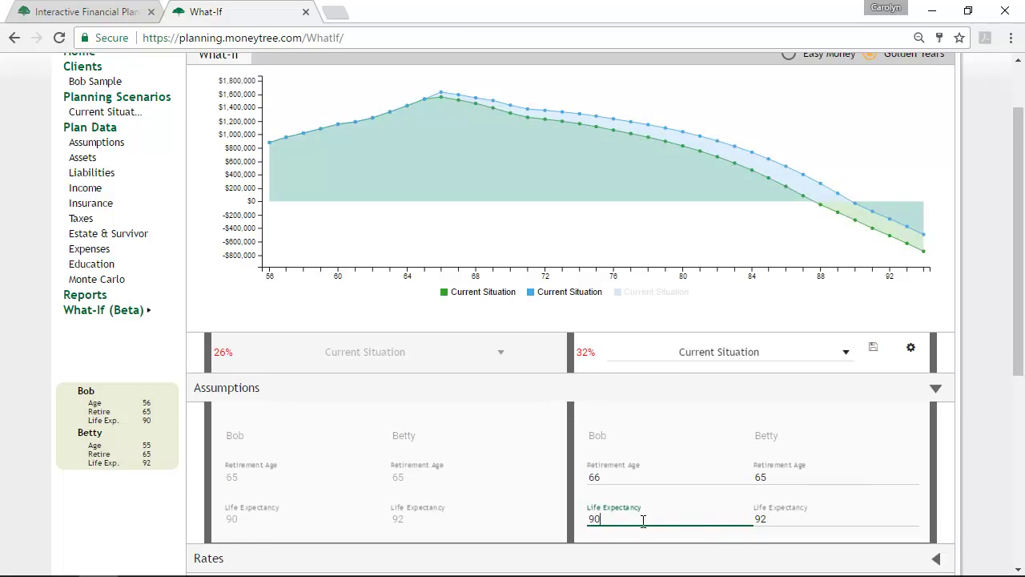
# - Set the retirement ages of both the client and the spouse to 67 in the editable comparison scenario
pyautogui.click(638, 481)
pyautogui.moveTo(613, 481); pyautogui.dragTo(587, 486)
pyautogui.write('67')
pyautogui.click(767, 477)
pyautogui.moveTo(769, 479); pyautogui.dragTo(744, 476)
pyautogui.write('67')
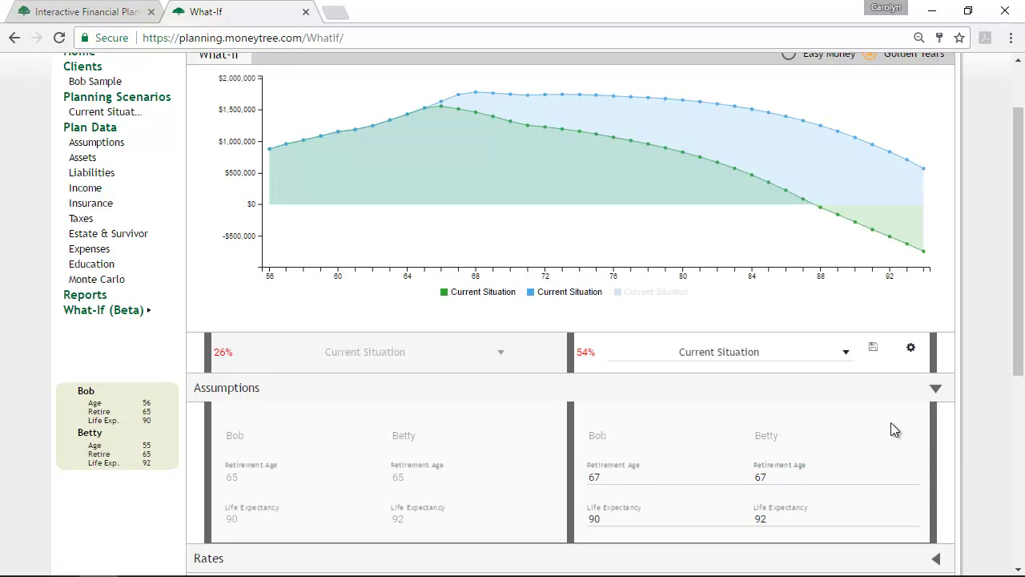
# - Review the Rates and Assets sections of the What-If comparison
pyautogui.click(835, 393)
pyautogui.click(840, 417)
pyautogui.scroll(-2, 839, 417)
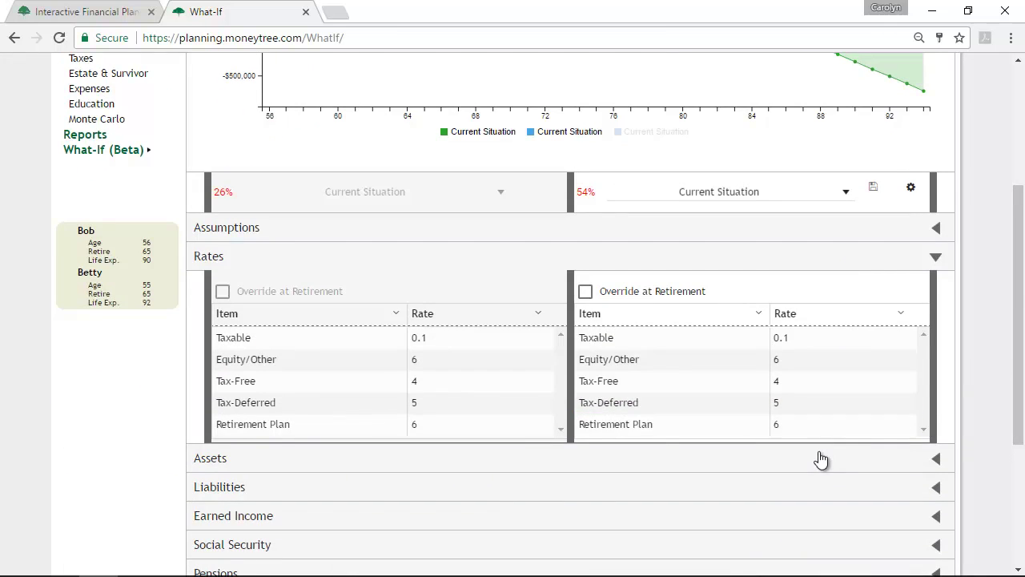
pyautogui.click(753, 265)
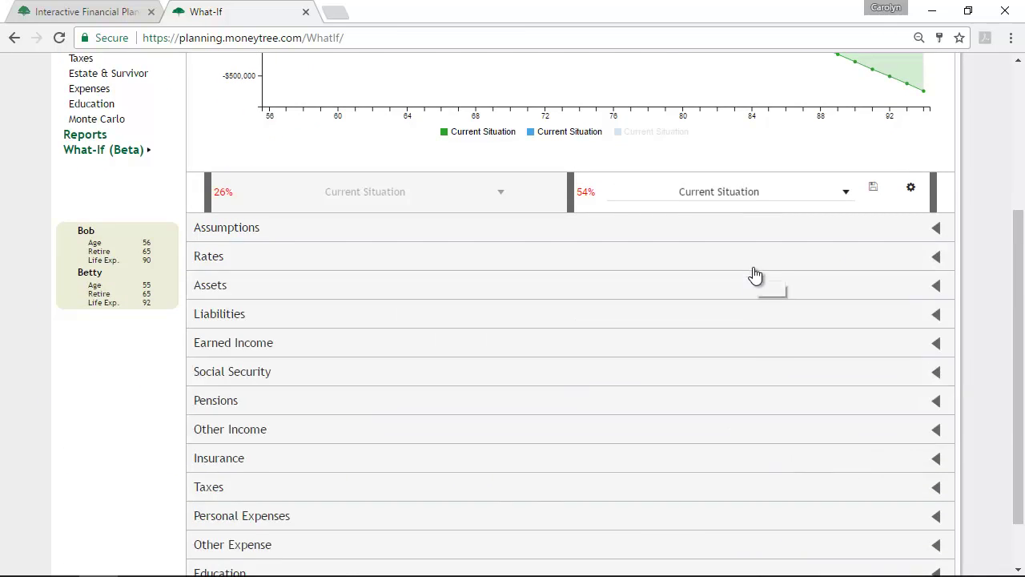
pyautogui.click(753, 290)
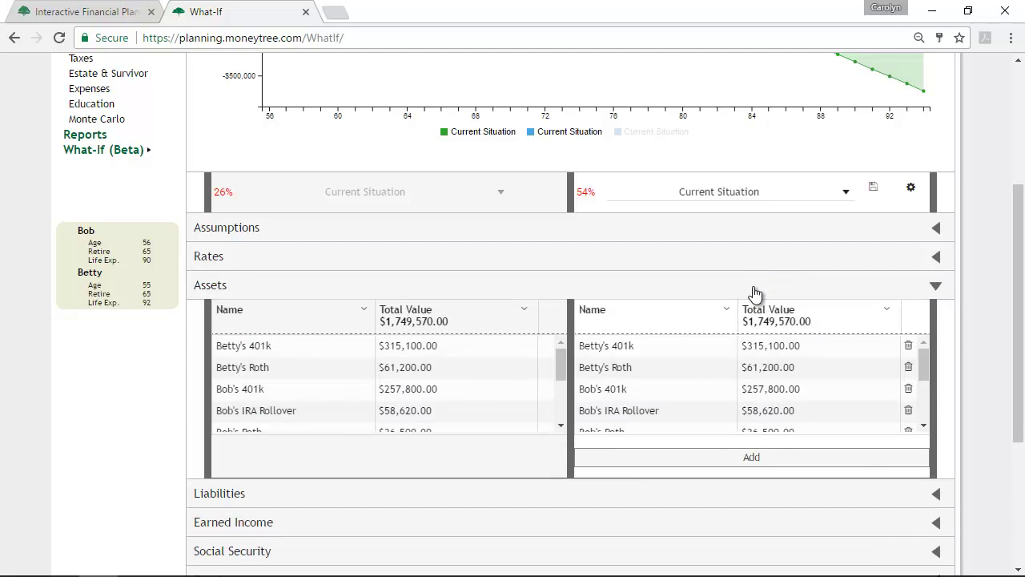
pyautogui.click(753, 293)
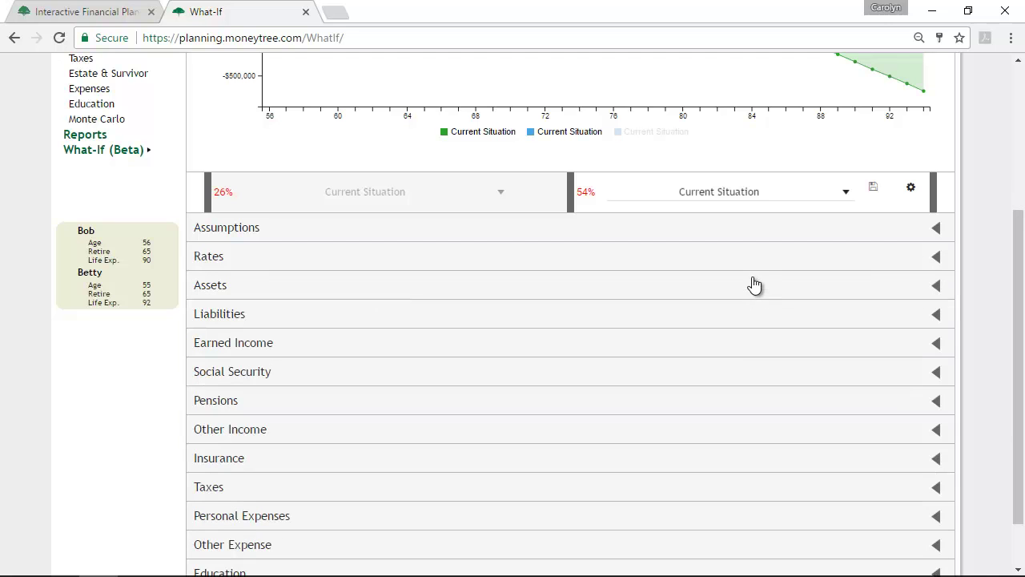
# - Return both spouses' retirement ages to 65 in the editable scenario's Assumptions and check the chart
pyautogui.click(740, 232)
pyautogui.doubleClick(619, 315)
pyautogui.write('65')
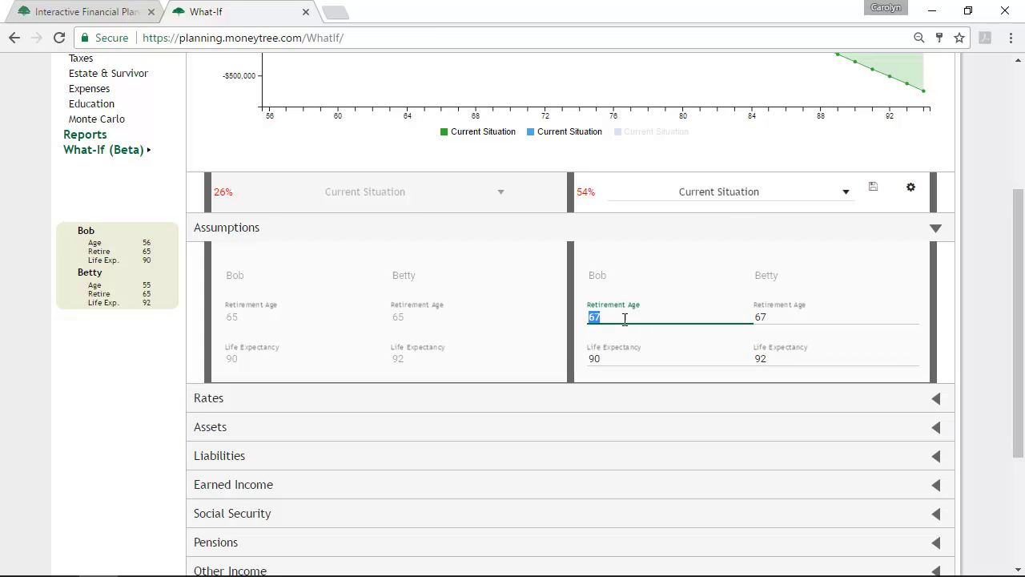
pyautogui.press('Tab')
pyautogui.write('65')
pyautogui.scroll(3, 725, 313)
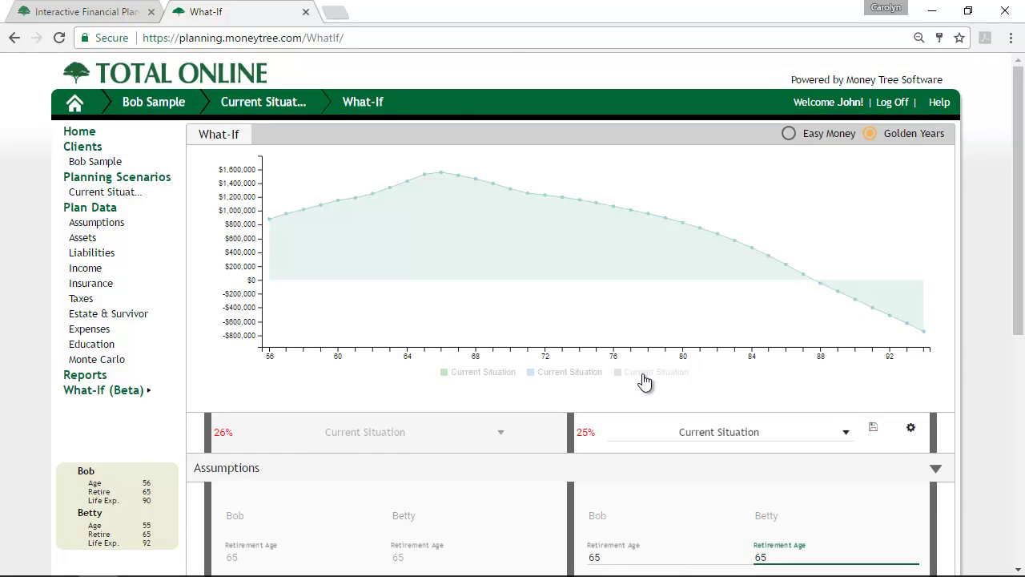
# - Raise both spouses' retirement ages to 67 in the editable Current Situation comparison
pyautogui.moveTo(610, 558); pyautogui.dragTo(575, 561)
pyautogui.write('67')
pyautogui.moveTo(783, 560); pyautogui.dragTo(757, 560)
pyautogui.write('67')
pyautogui.click(988, 449)
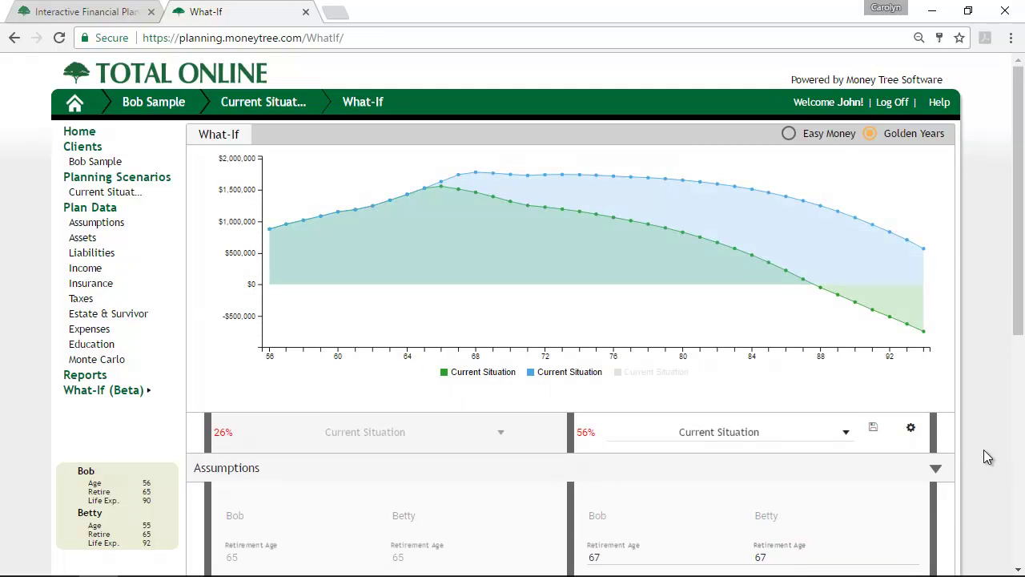
# - Add an asset named New Asset to the Assets of the editable Current Situation comparison
pyautogui.scroll(-2, 987, 457)
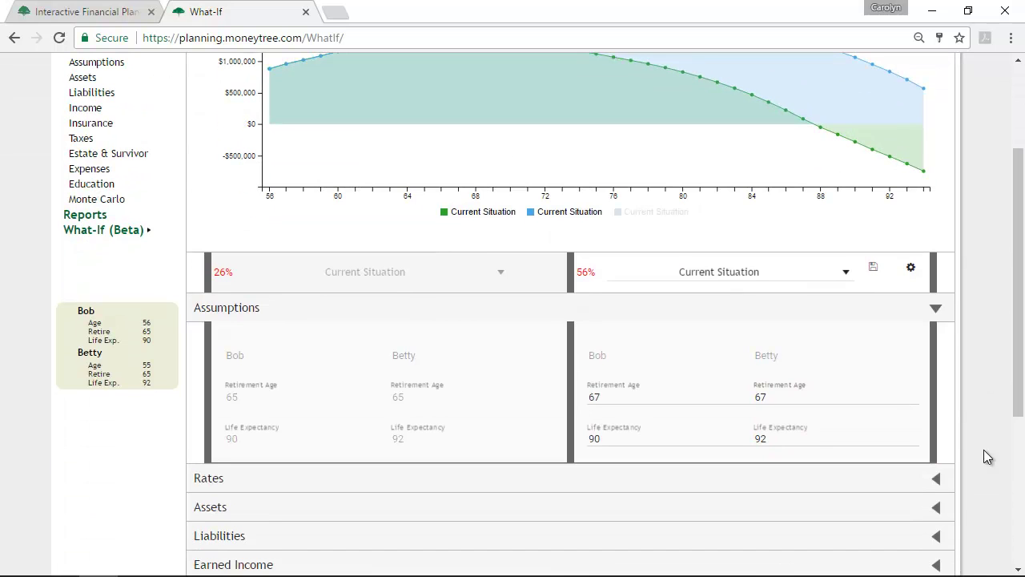
pyautogui.click(859, 315)
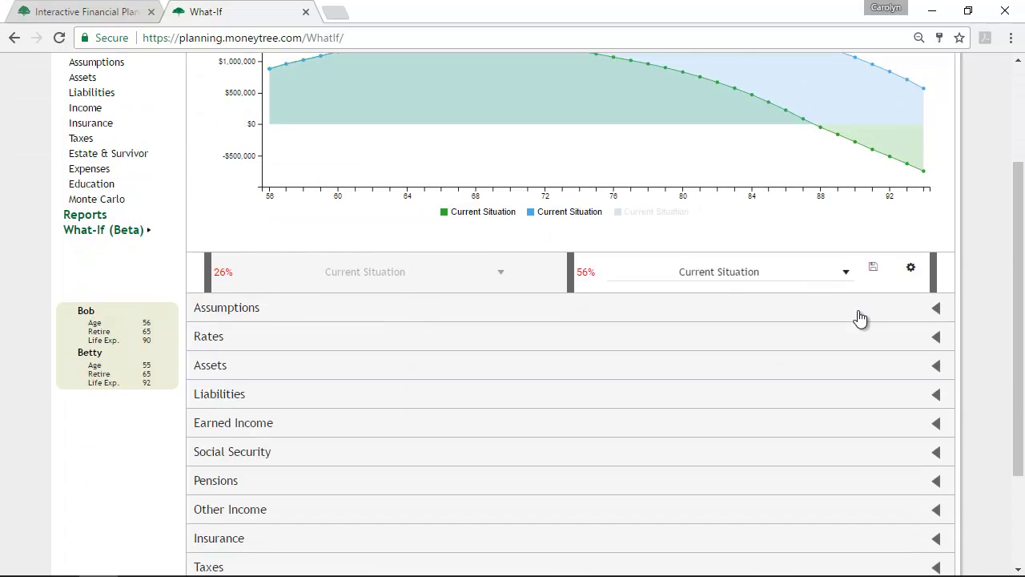
pyautogui.click(843, 384)
pyautogui.scroll(-1, 832, 383)
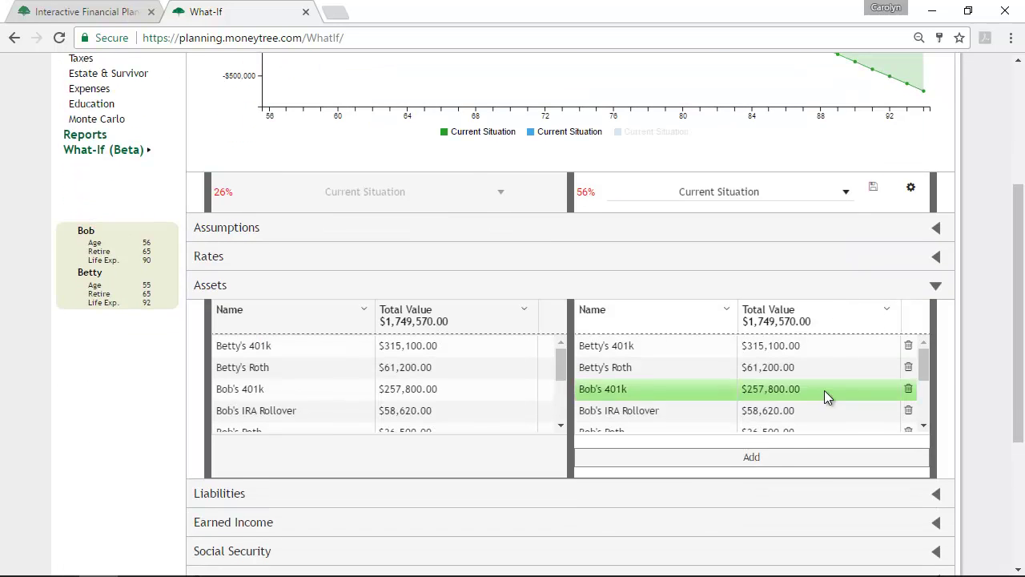
pyautogui.click(785, 460)
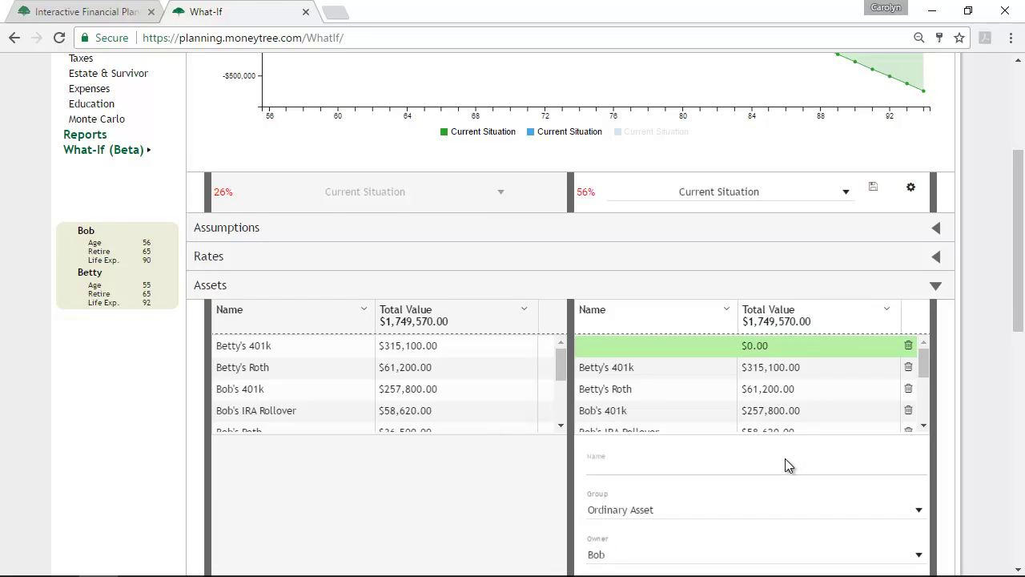
pyautogui.click(767, 466)
pyautogui.write('New ')
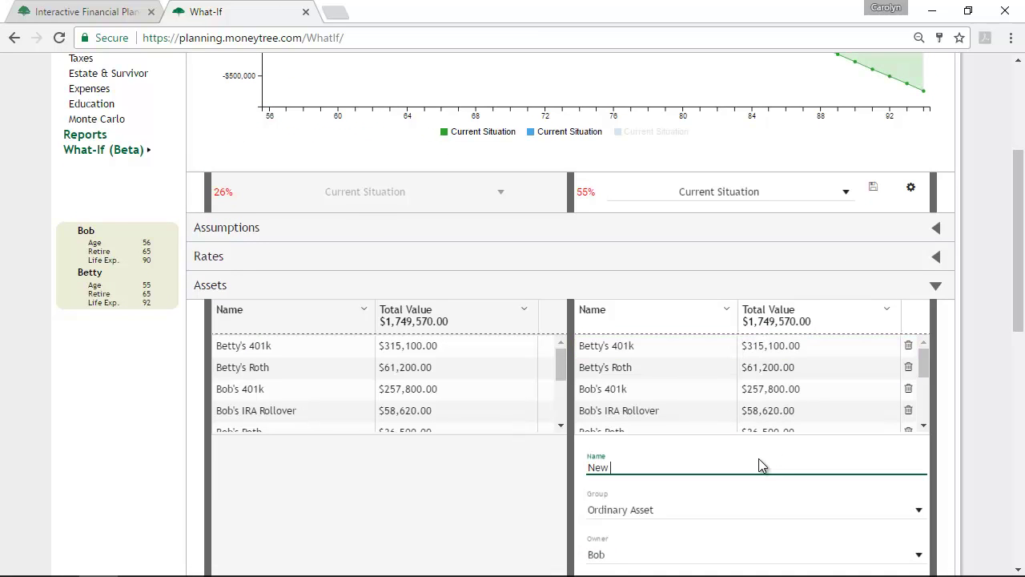
pyautogui.write('Asset')
pyautogui.click(984, 417)
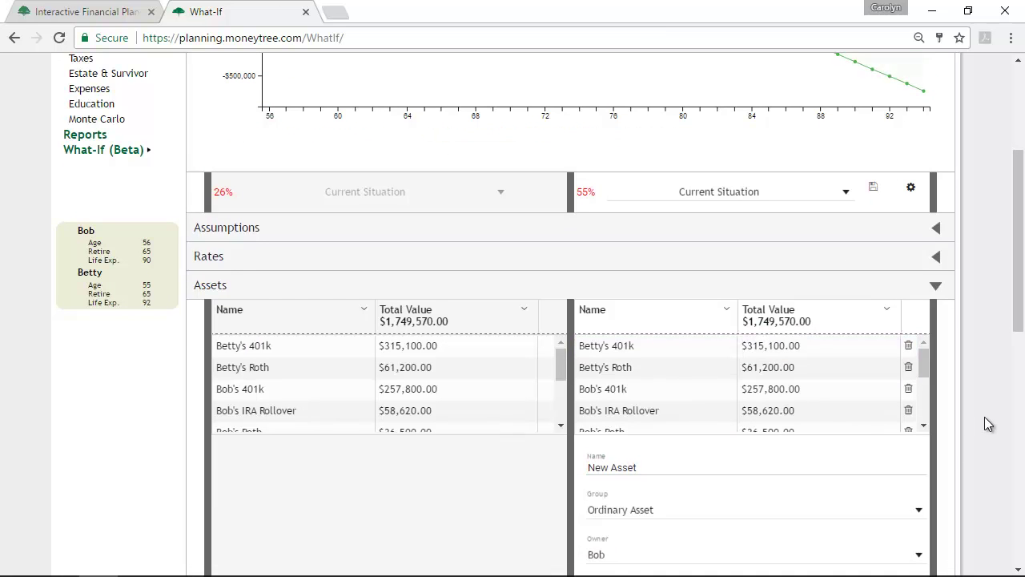
# - Open the wife's 401k in the editable scenario's Assets and set its age-60 change amount to -$1,200
pyautogui.scroll(-2, 984, 417)
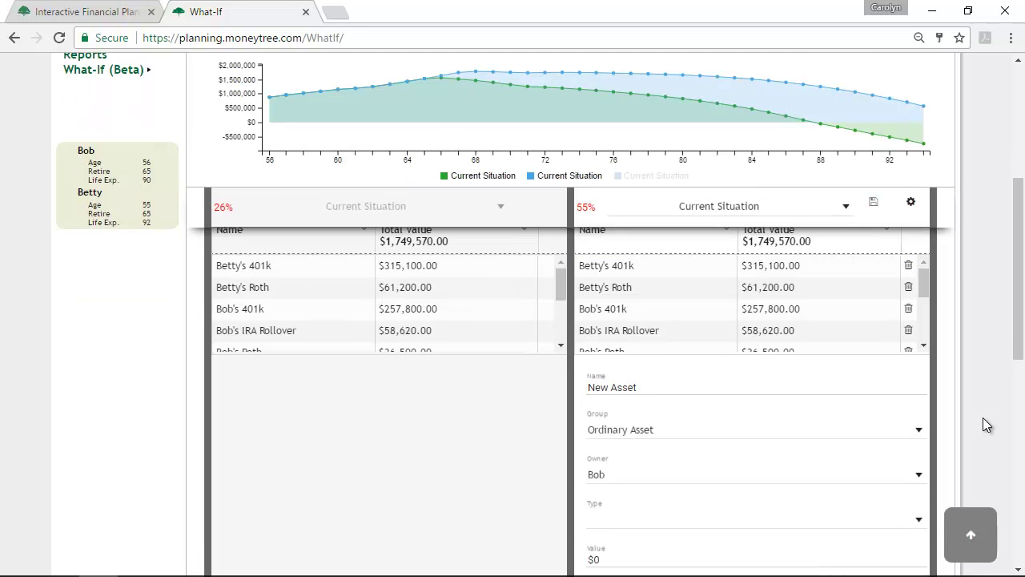
pyautogui.scroll(3, 982, 417)
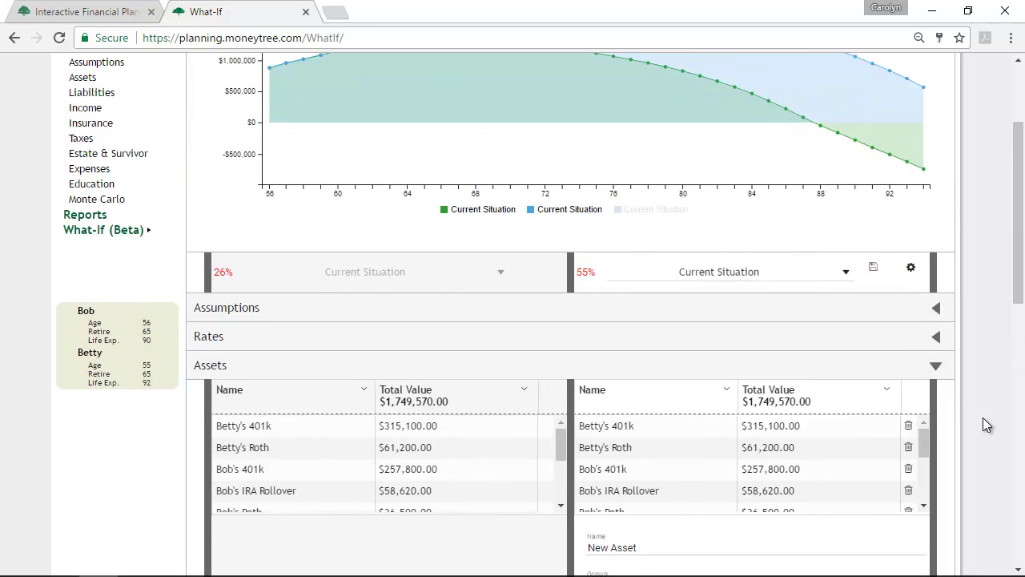
pyautogui.click(769, 424)
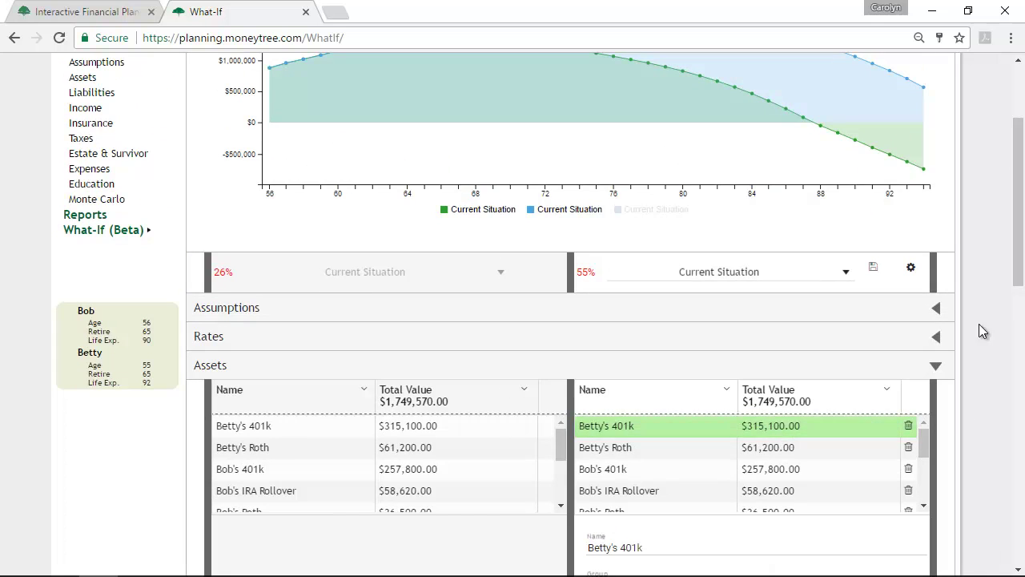
pyautogui.moveTo(1022, 274); pyautogui.dragTo(1013, 458)
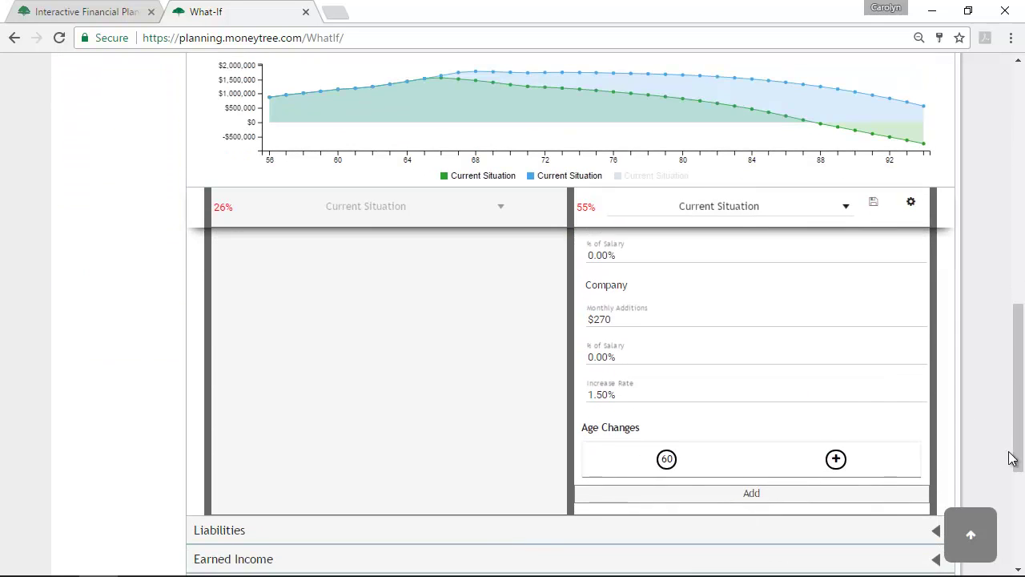
pyautogui.click(667, 460)
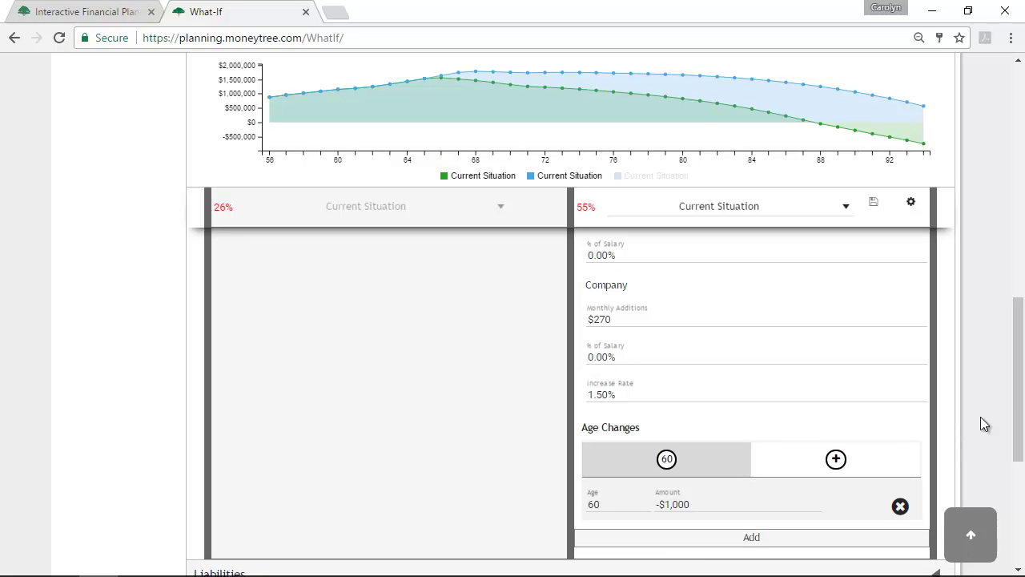
pyautogui.scroll(-1, 1019, 408)
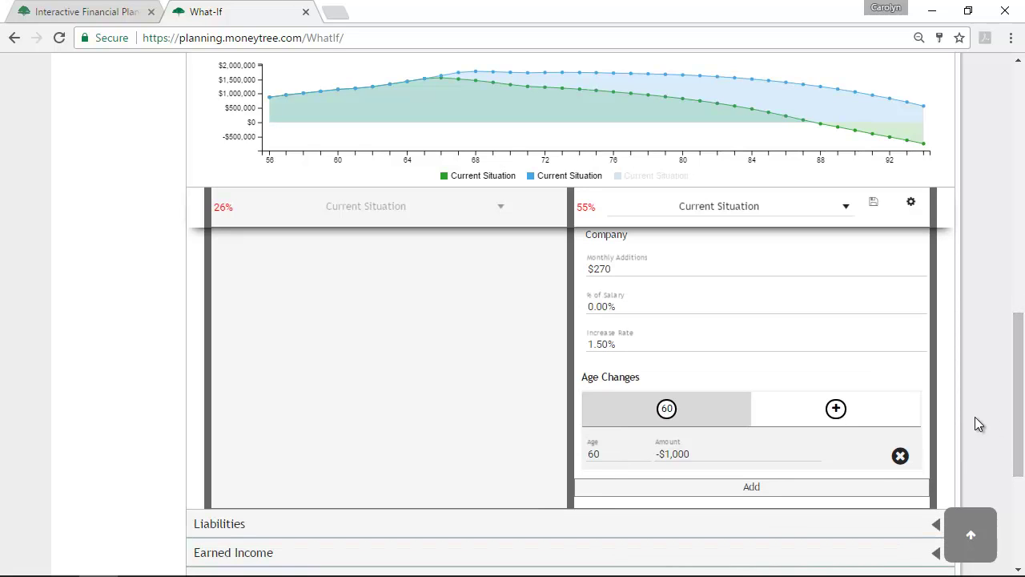
pyautogui.moveTo(728, 461); pyautogui.dragTo(675, 456)
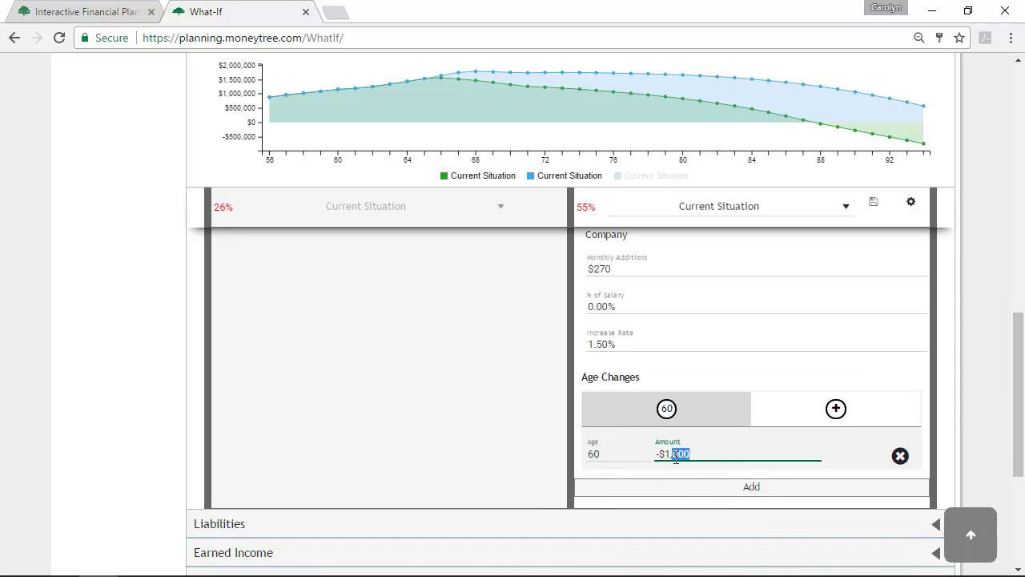
pyautogui.write('20')
# - Add an age change to the wife's 401k at age 65 with an amount of -$1,500
pyautogui.click(836, 410)
pyautogui.doubleClick(590, 453)
pyautogui.write('65')
pyautogui.press('Tab')
pyautogui.write('-$')
pyautogui.write('1,500')
pyautogui.click(942, 396)
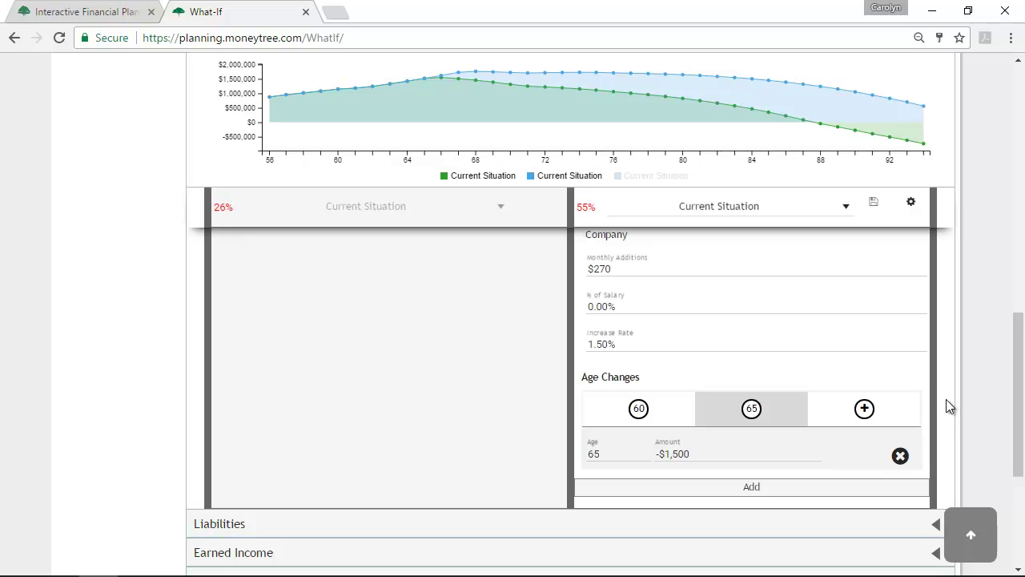
# - Delete the age-65 and age-60 changes from the wife's 401k
pyautogui.click(900, 456)
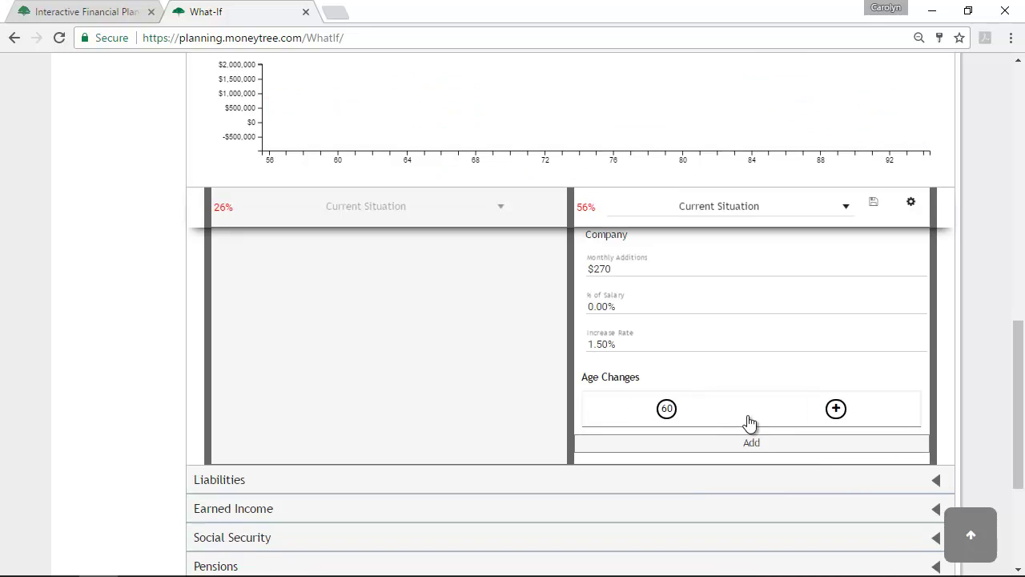
pyautogui.click(735, 411)
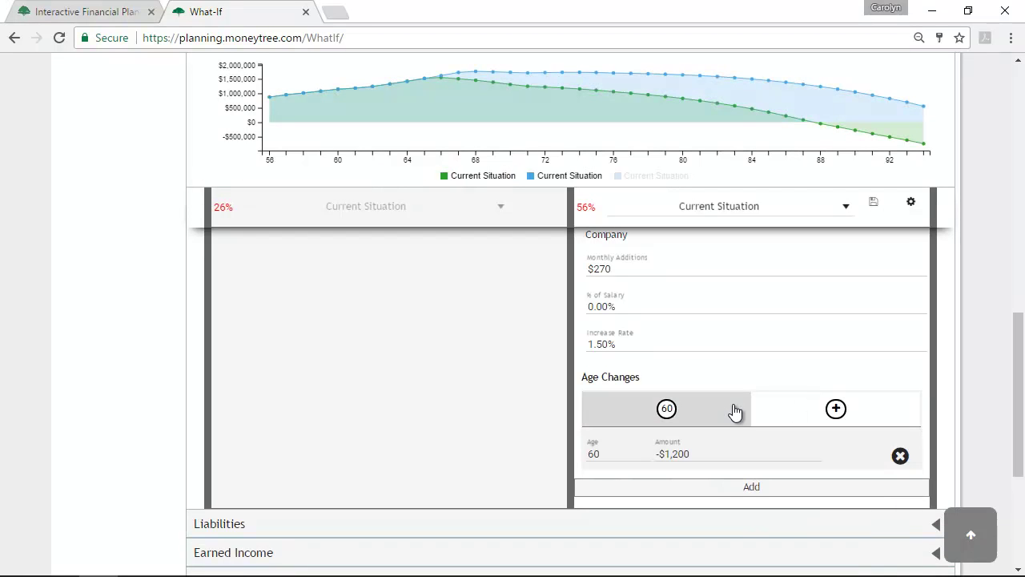
pyautogui.click(900, 456)
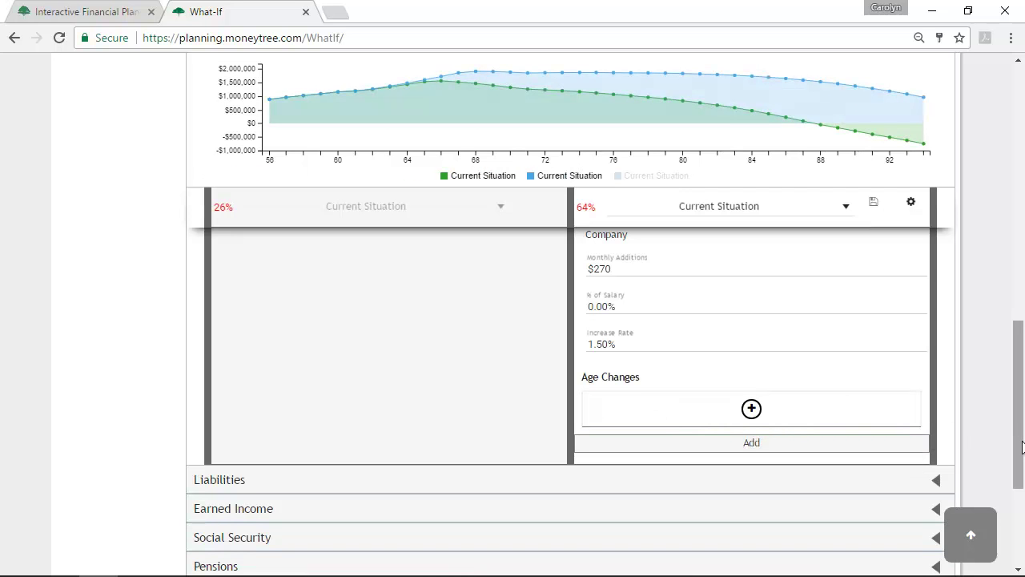
# - Delete New Asset from the editable scenario's asset list, and close the 401k details and the Assets section
pyautogui.moveTo(1021, 447); pyautogui.dragTo(1020, 286)
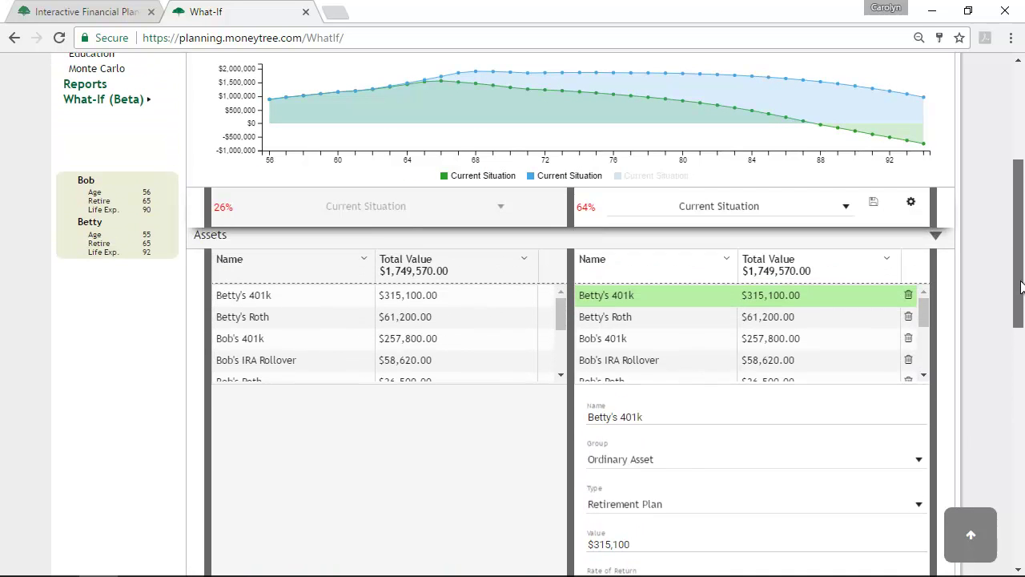
pyautogui.moveTo(925, 306); pyautogui.dragTo(926, 353)
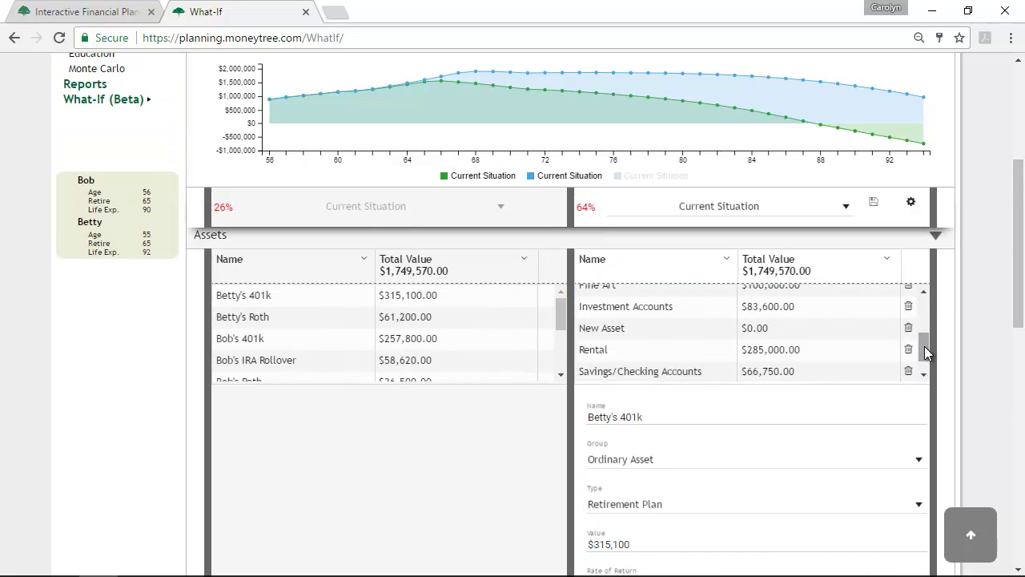
pyautogui.click(908, 327)
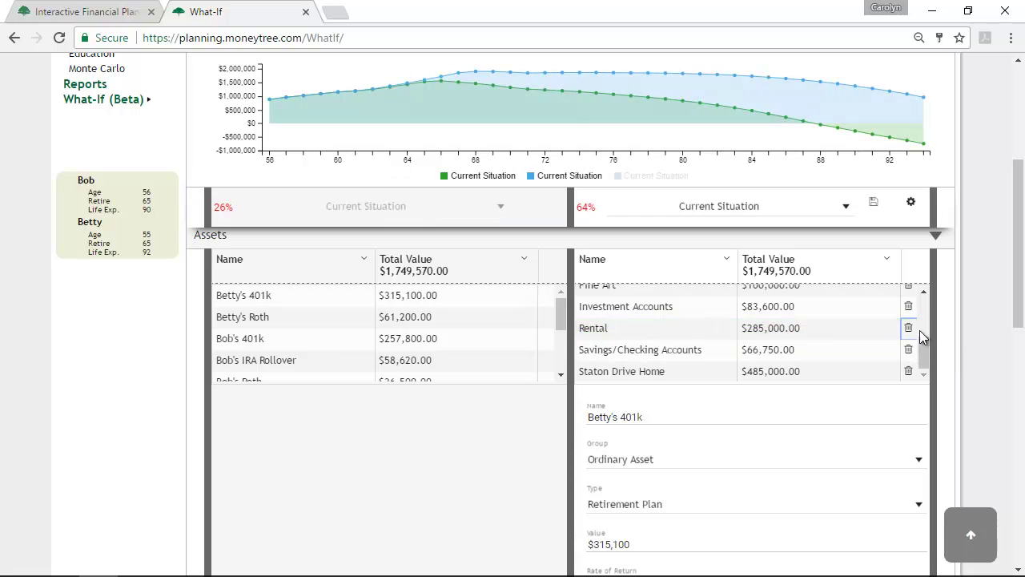
pyautogui.moveTo(924, 346); pyautogui.dragTo(935, 299)
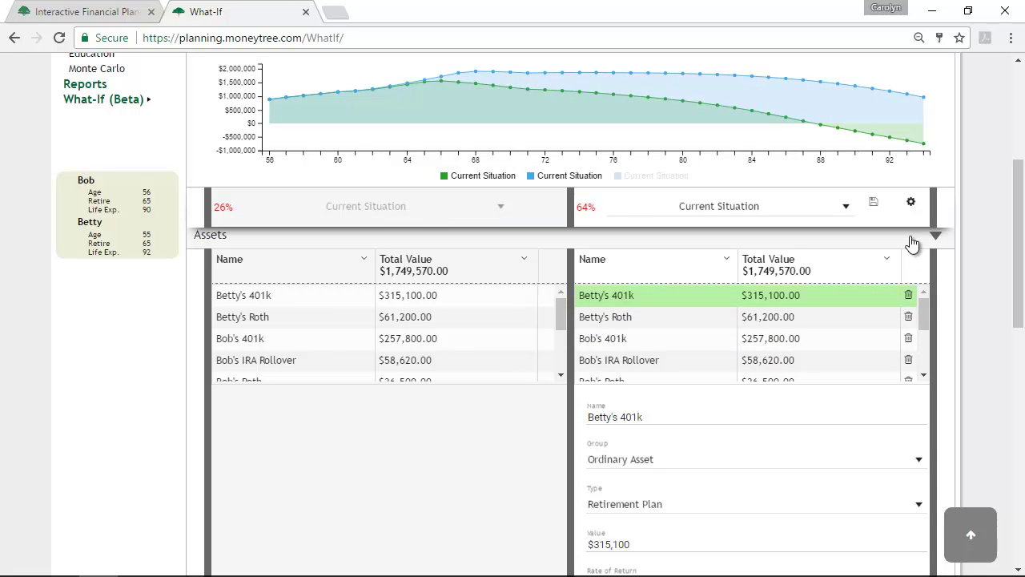
pyautogui.click(887, 294)
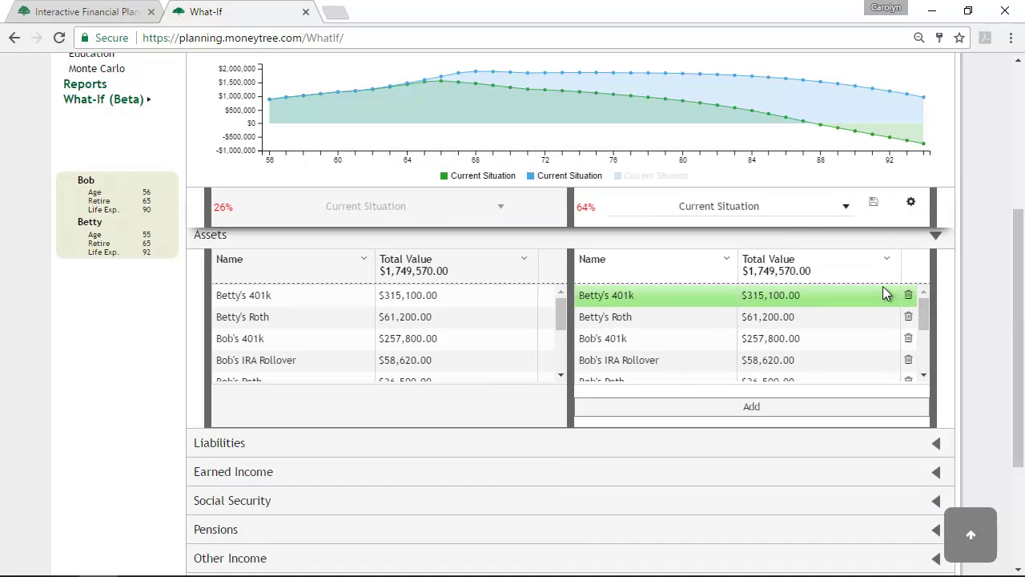
pyautogui.click(910, 245)
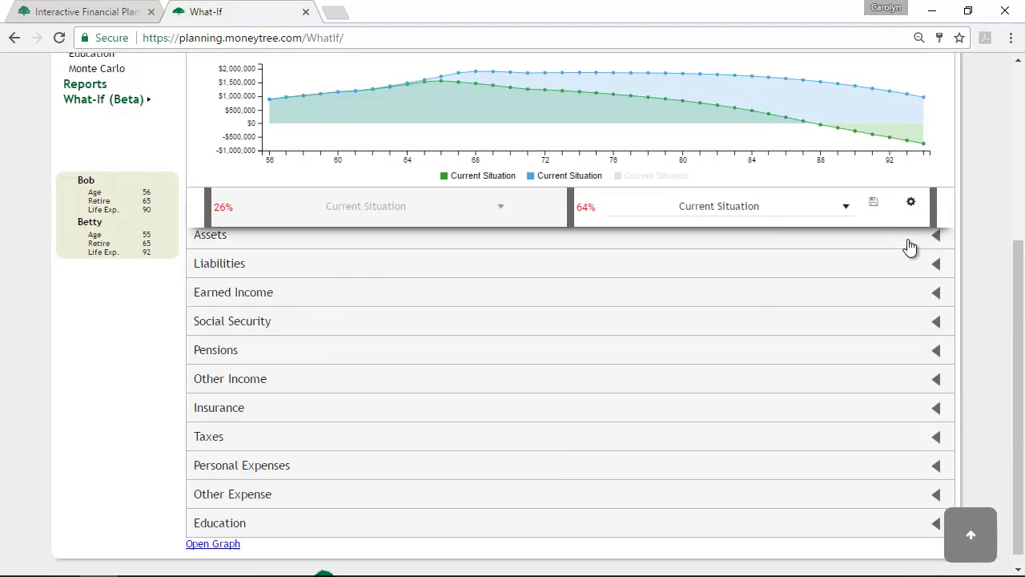
# - Save the edited scenario with the title Descriptive Name and review its What-If Options
pyautogui.scroll(4, 901, 280)
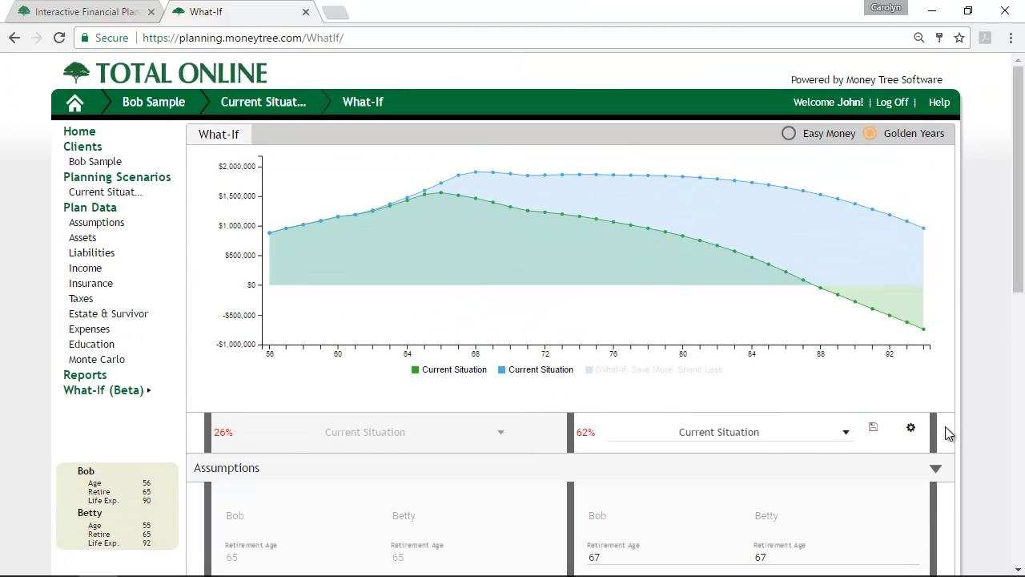
pyautogui.click(873, 429)
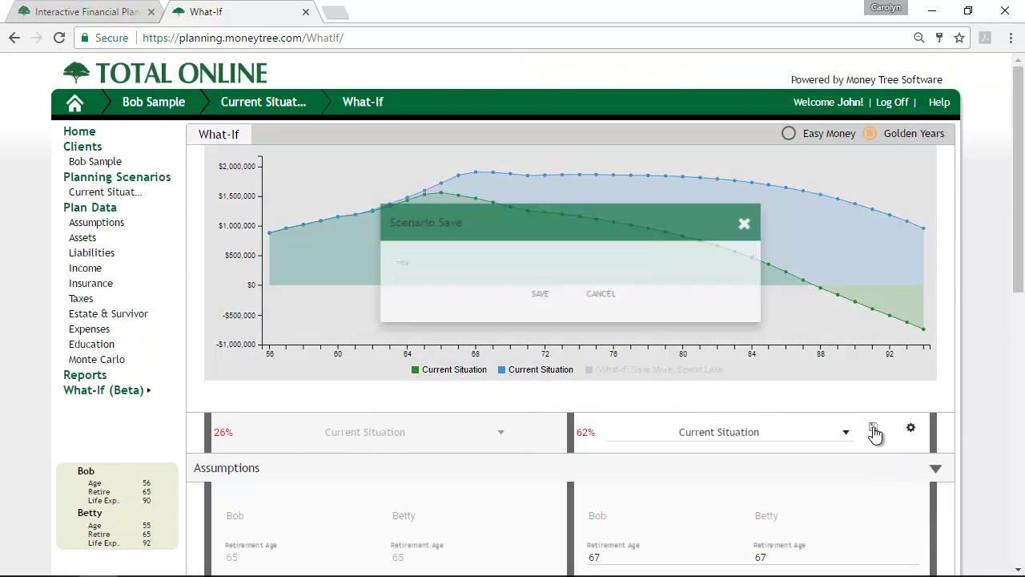
pyautogui.click(550, 273)
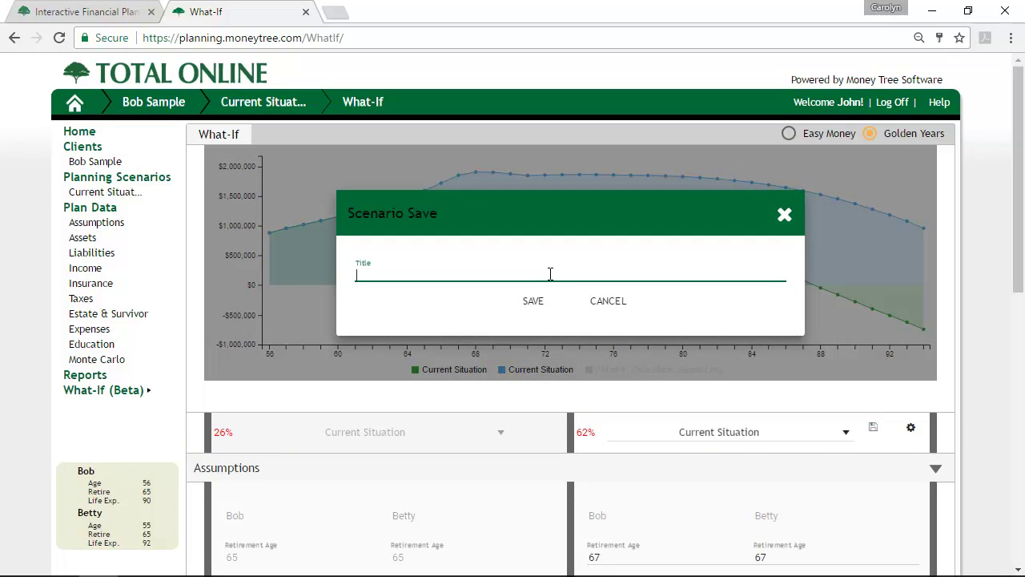
pyautogui.write('Descriptive Name')
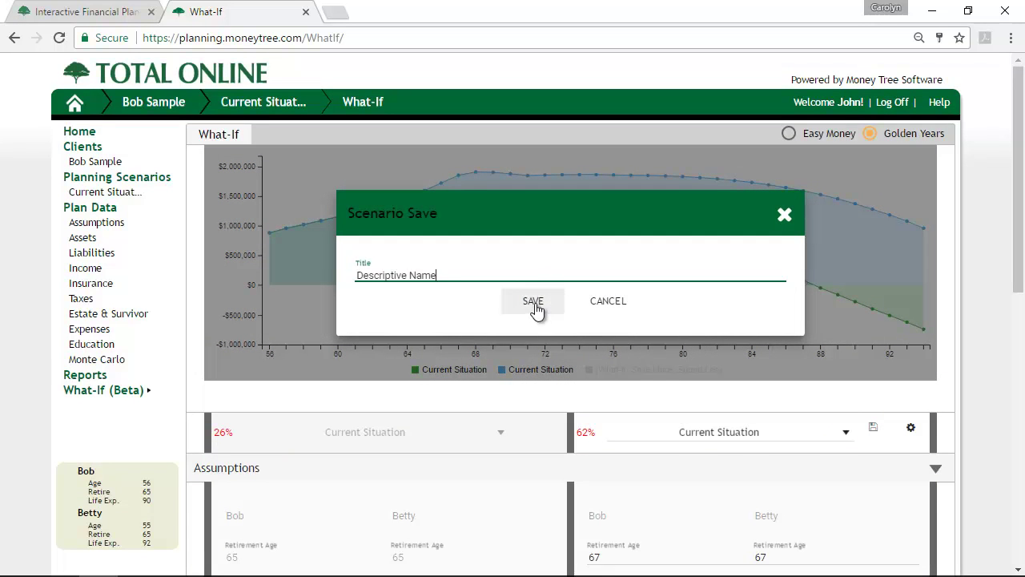
pyautogui.click(533, 305)
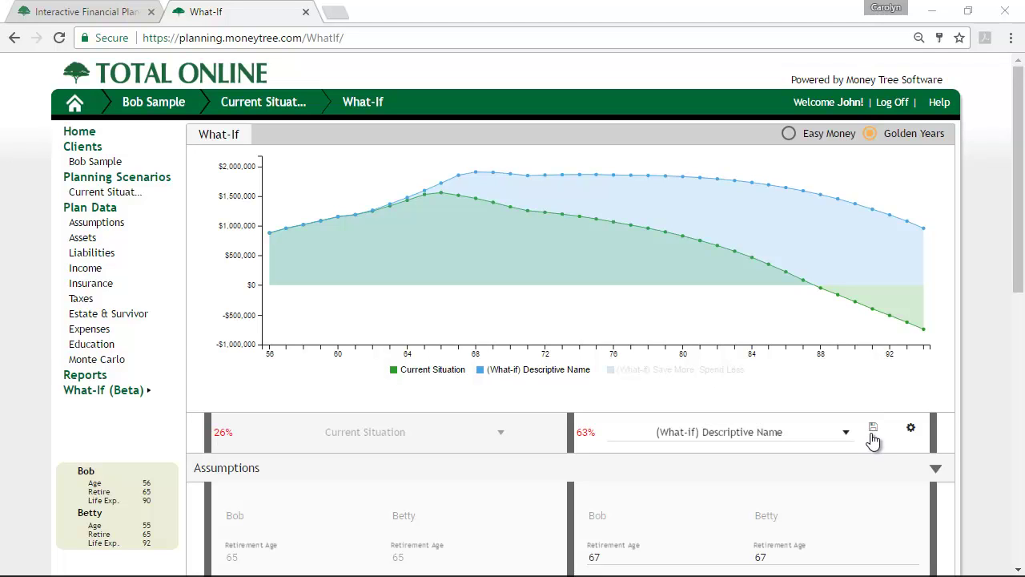
pyautogui.click(912, 430)
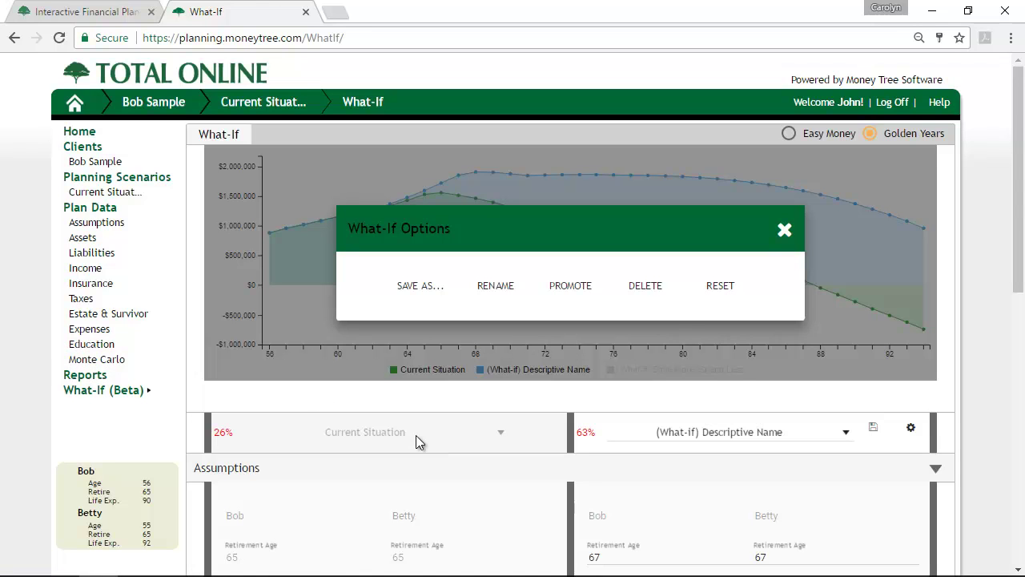
pyautogui.click(783, 228)
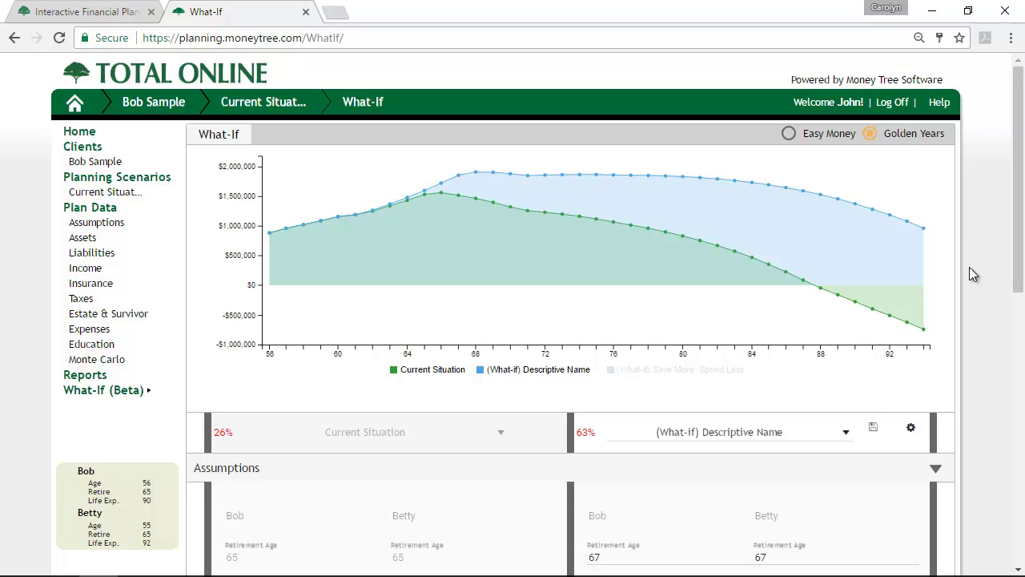
# - View Suggested Situation as the compared scenario and switch the comparison to (What-if) Retire @ 67
pyautogui.click(818, 436)
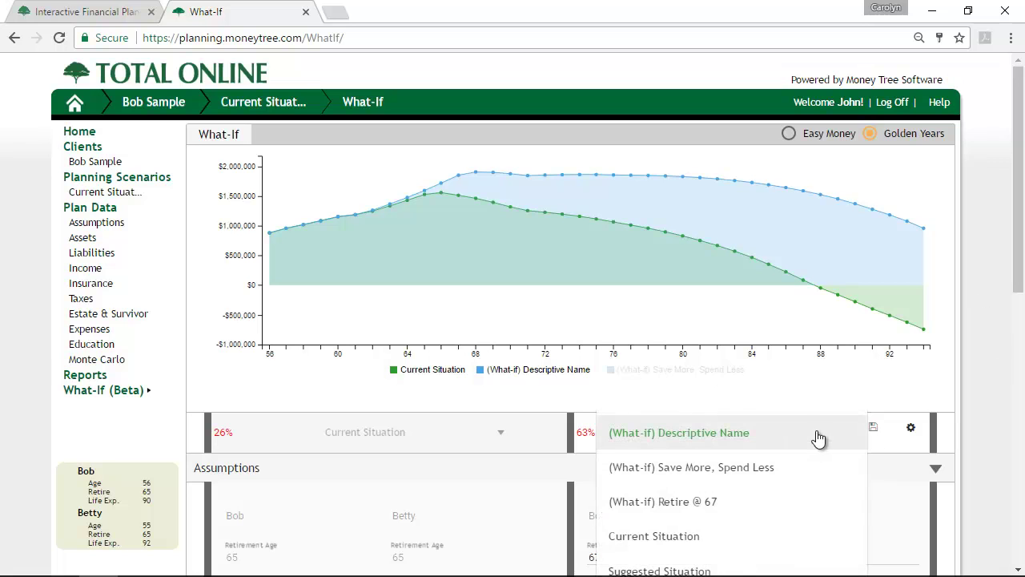
pyautogui.scroll(-1, 711, 571)
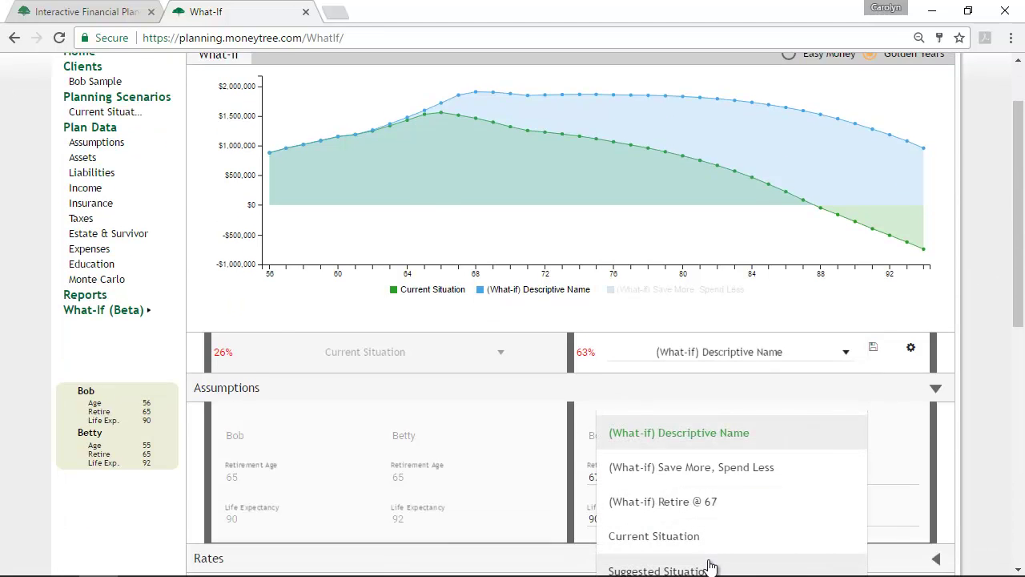
pyautogui.click(711, 570)
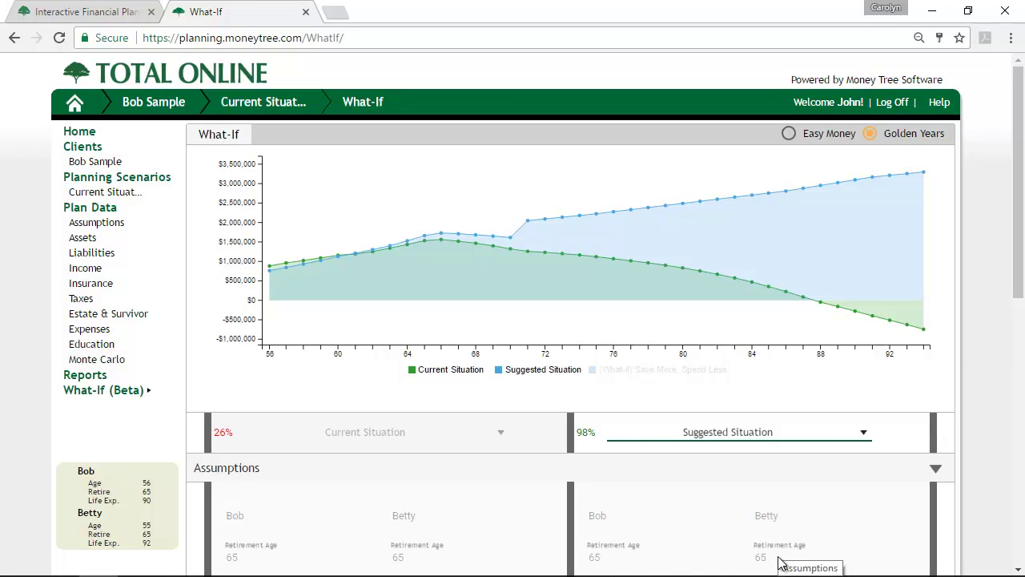
pyautogui.click(761, 432)
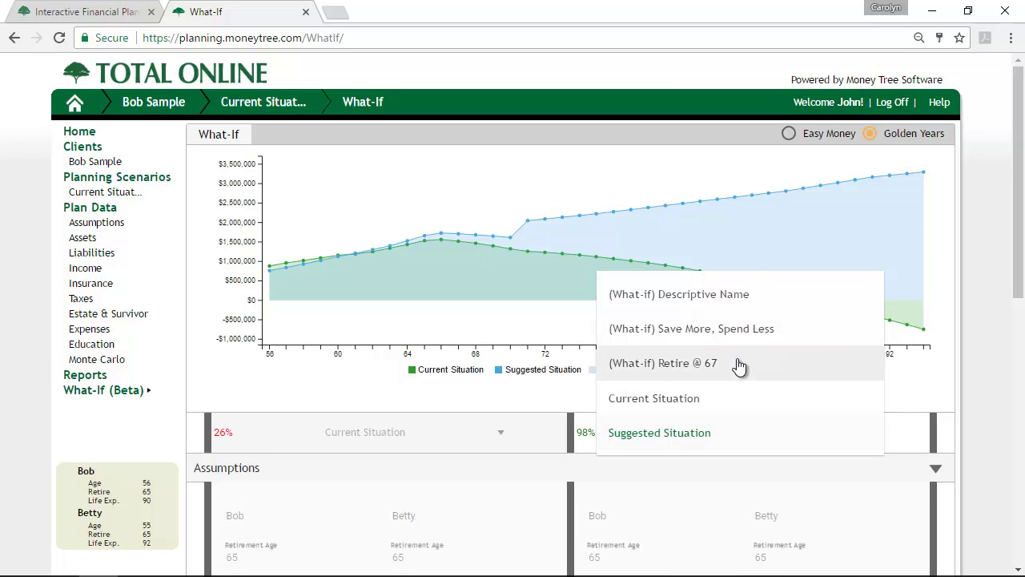
pyautogui.click(738, 362)
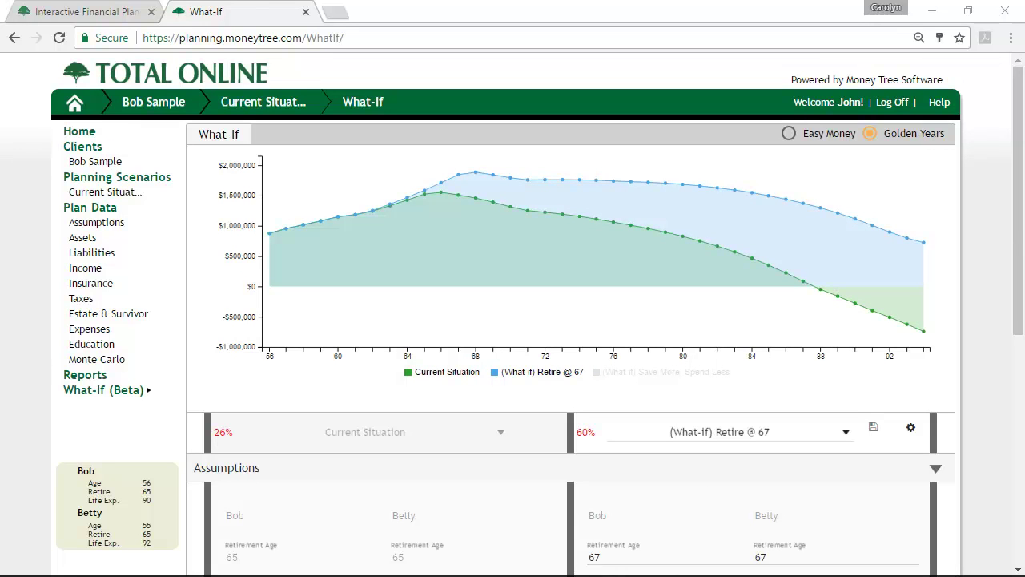
# - Check the client's Planning Scenarios list and return to the What-If comparison
pyautogui.click(138, 178)
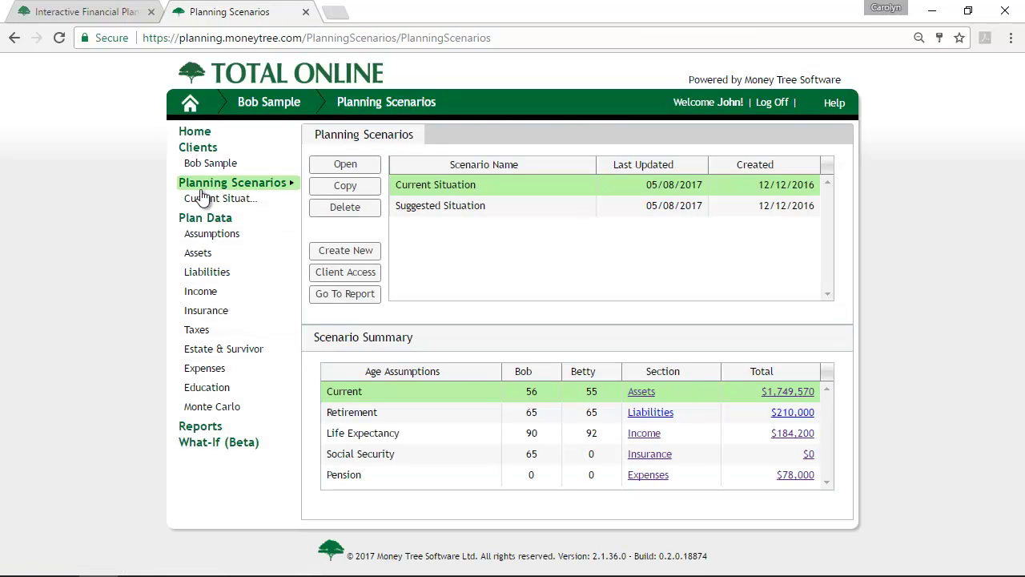
pyautogui.click(241, 450)
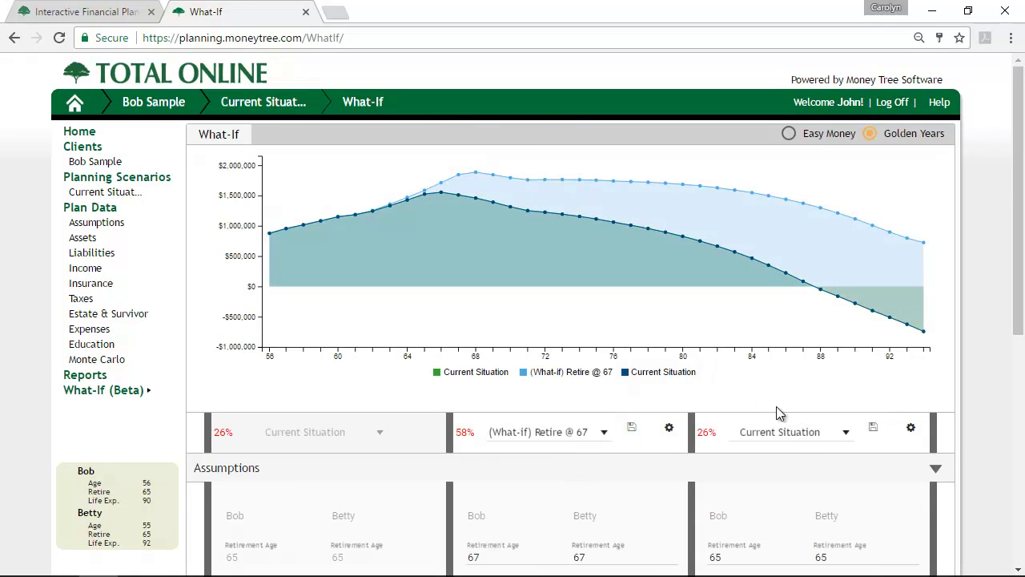
# - Set the third compared scenario to (What-if) Save More, Spend Less, and hide both it and Current Situation from the comparison
pyautogui.click(800, 436)
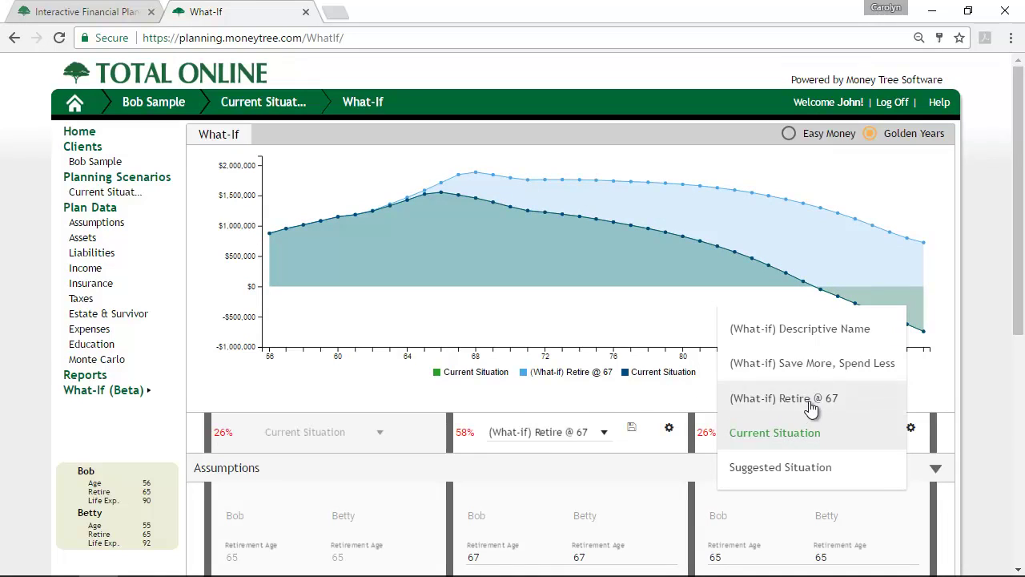
pyautogui.click(818, 365)
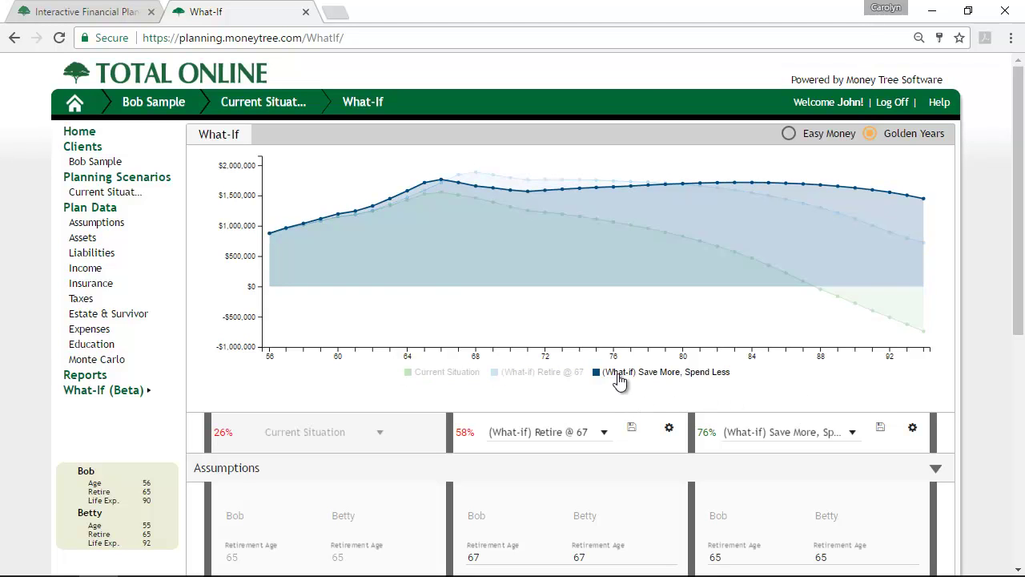
pyautogui.click(619, 374)
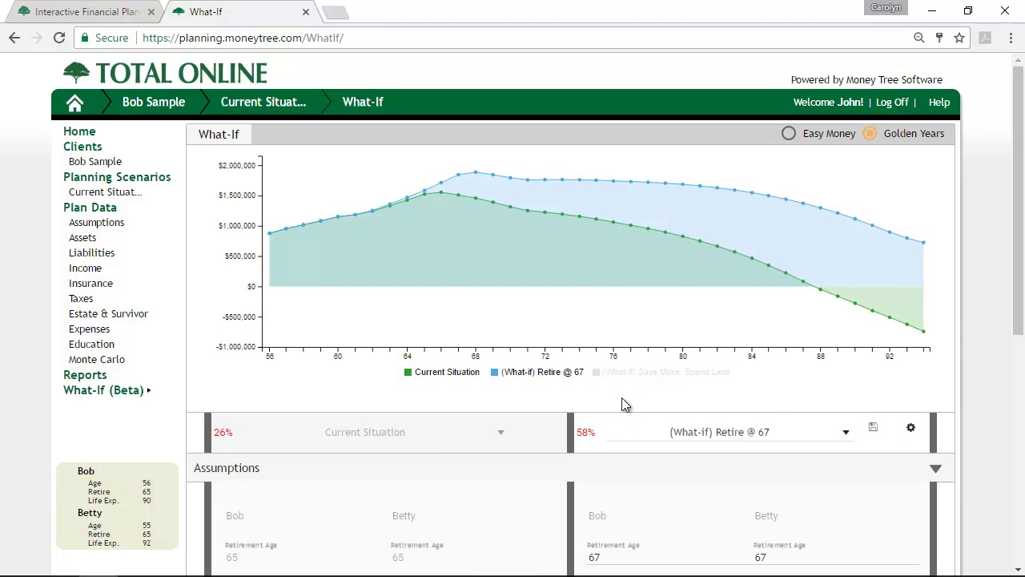
pyautogui.click(439, 376)
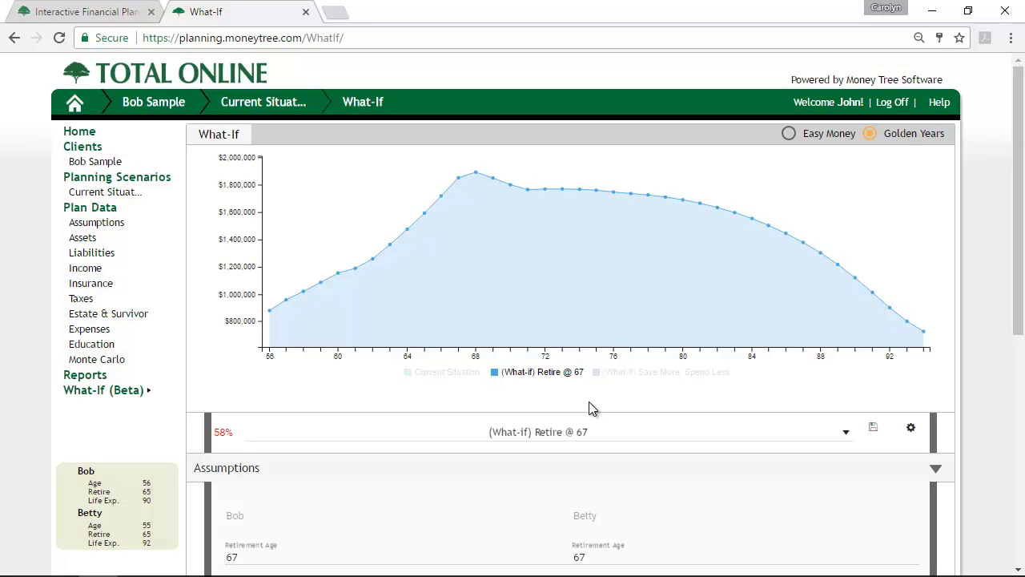
# - Show Current Situation and (What-if) Save More, Spend Less again in the scenario comparison
pyautogui.click(453, 373)
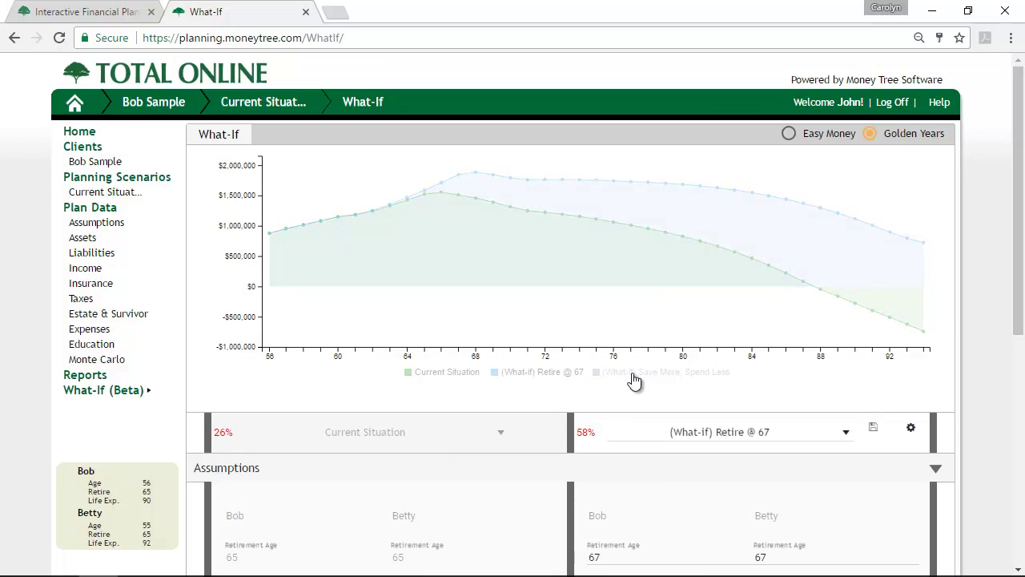
pyautogui.click(632, 374)
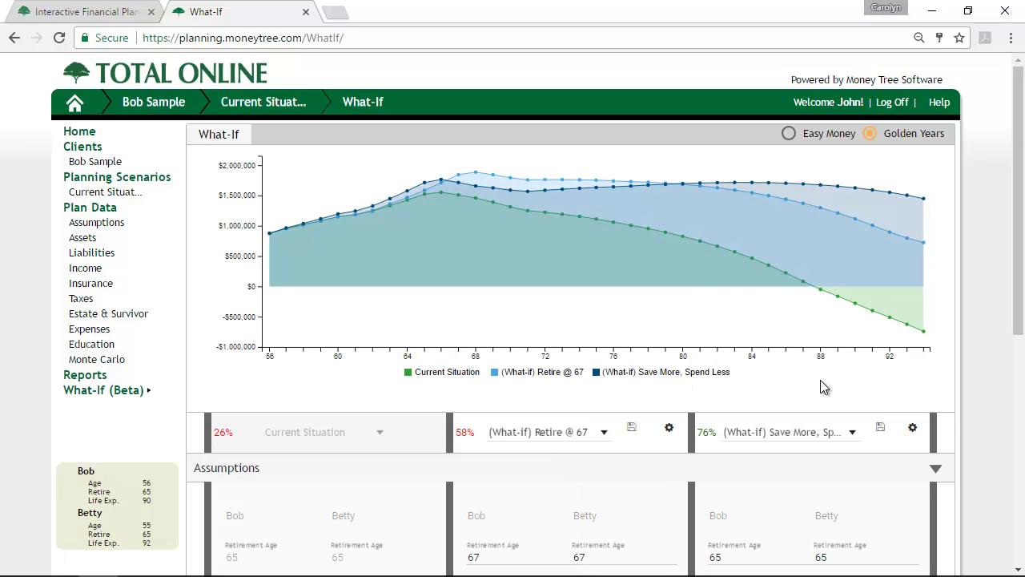
# - Open the What-If graph in its own browser tab, inspect the scenario values at age 72, and return to the comparison
pyautogui.moveTo(849, 333)
pyautogui.scroll(-8, 870, 382)
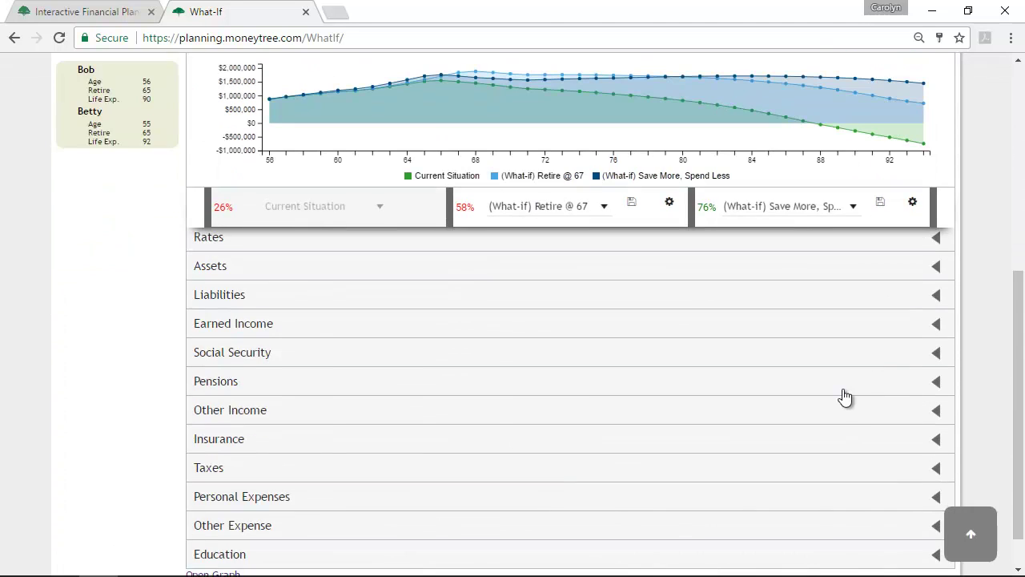
pyautogui.click(227, 529)
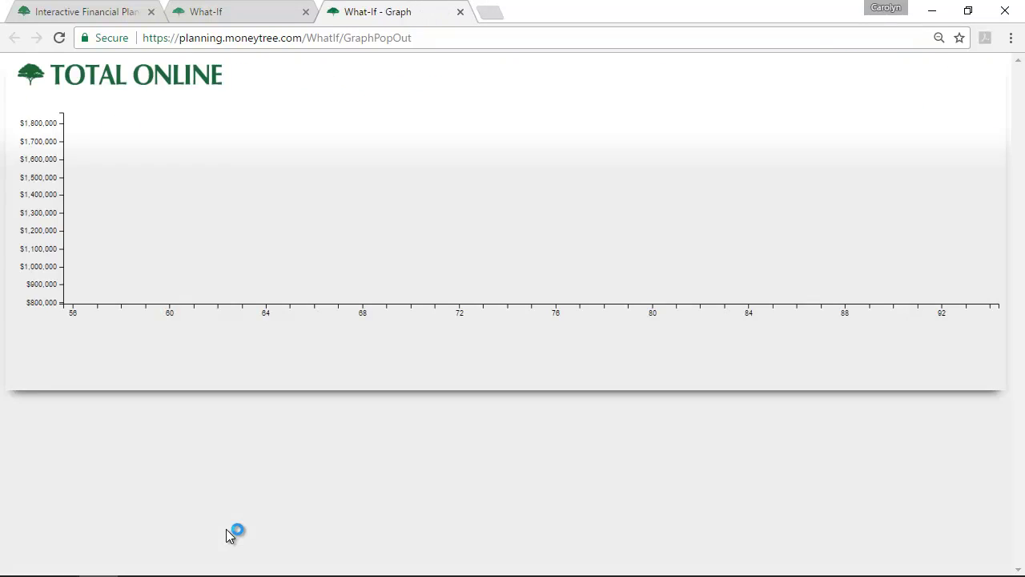
pyautogui.moveTo(450, 236)
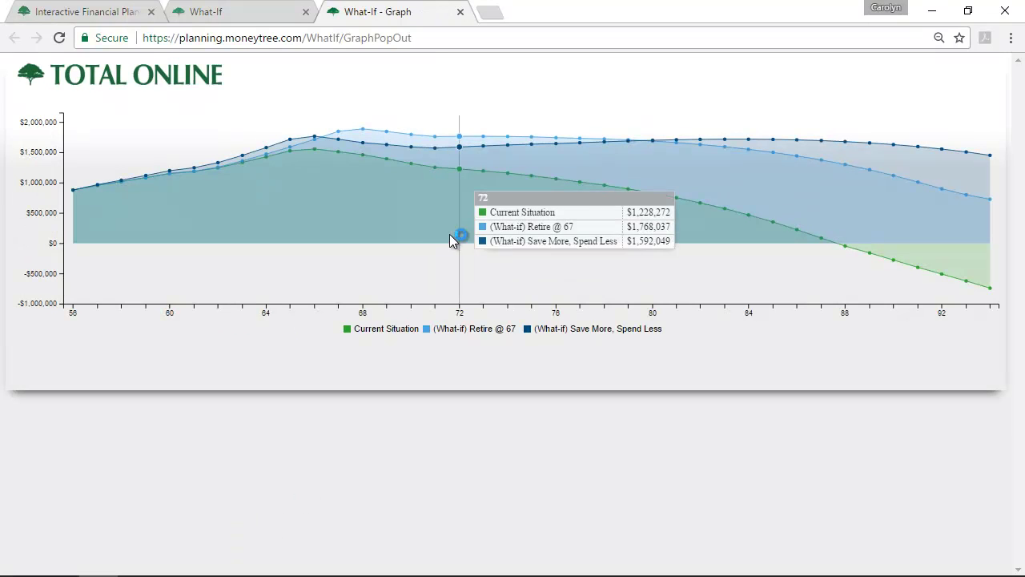
pyautogui.click(461, 12)
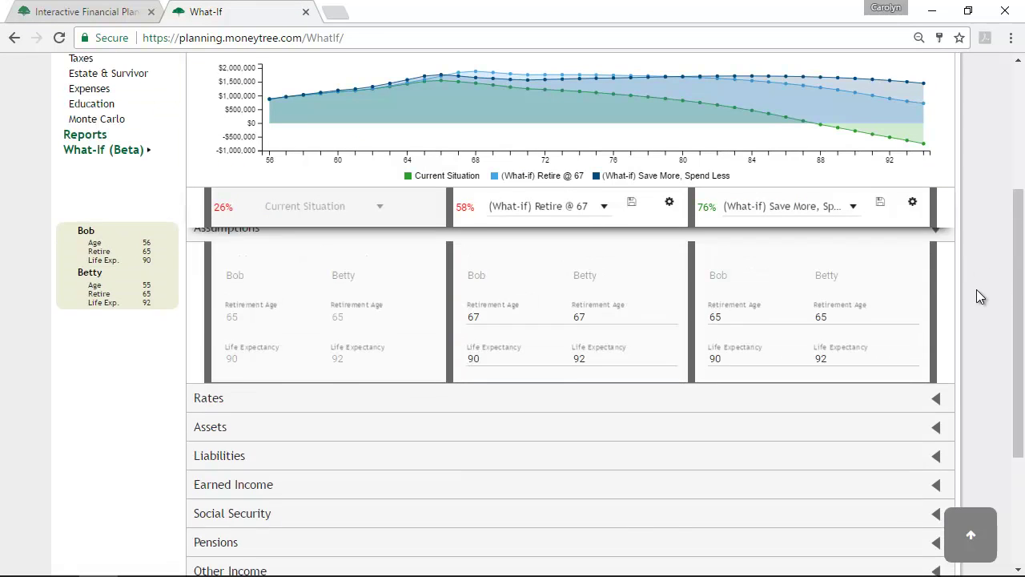
pyautogui.scroll(2, 975, 298)
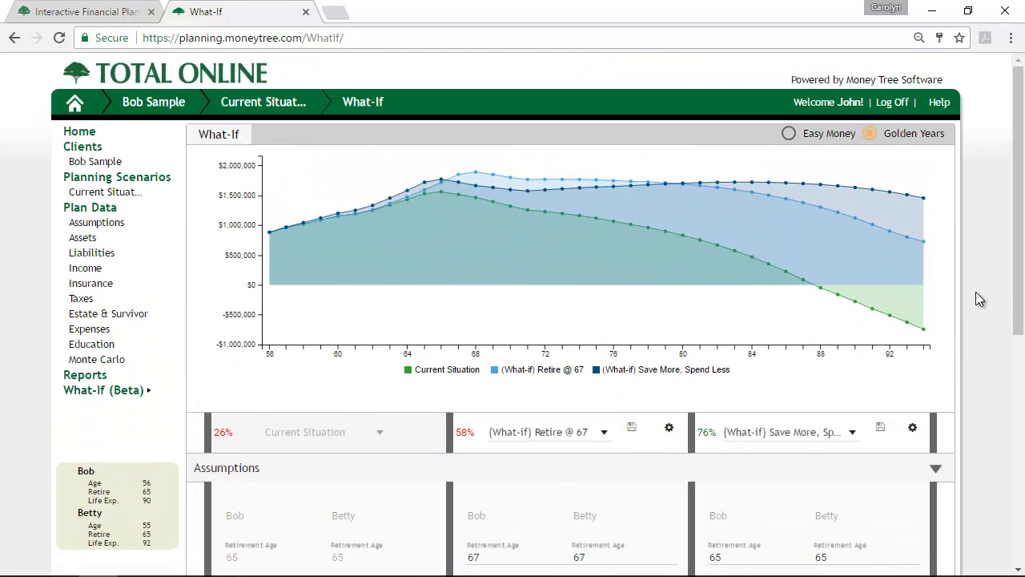
# - In the report settings, set What if 1 to Save More, Spend Less and What-if 2 to Retire @ 67
pyautogui.click(87, 376)
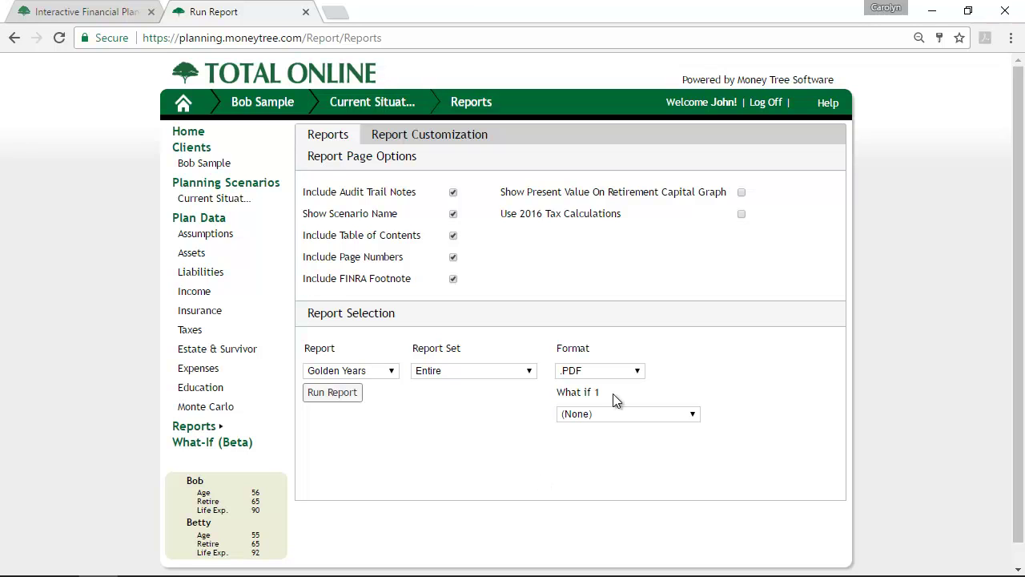
pyautogui.click(693, 414)
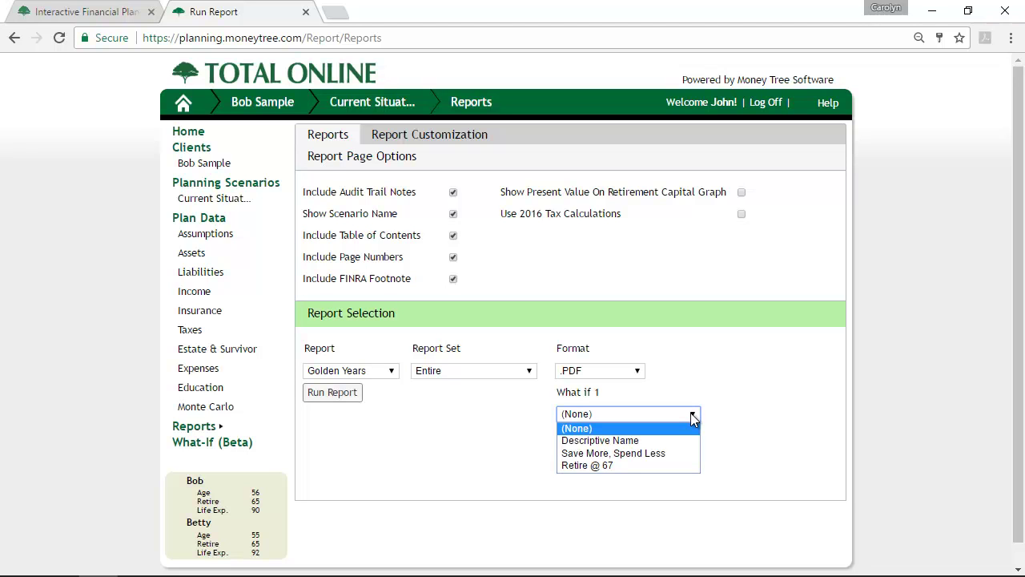
pyautogui.click(679, 453)
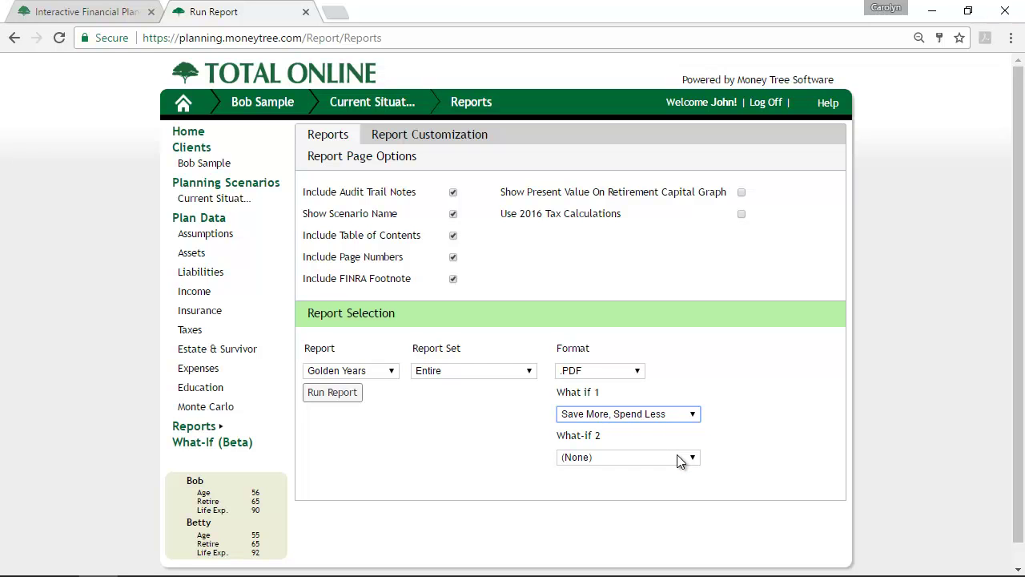
pyautogui.click(680, 458)
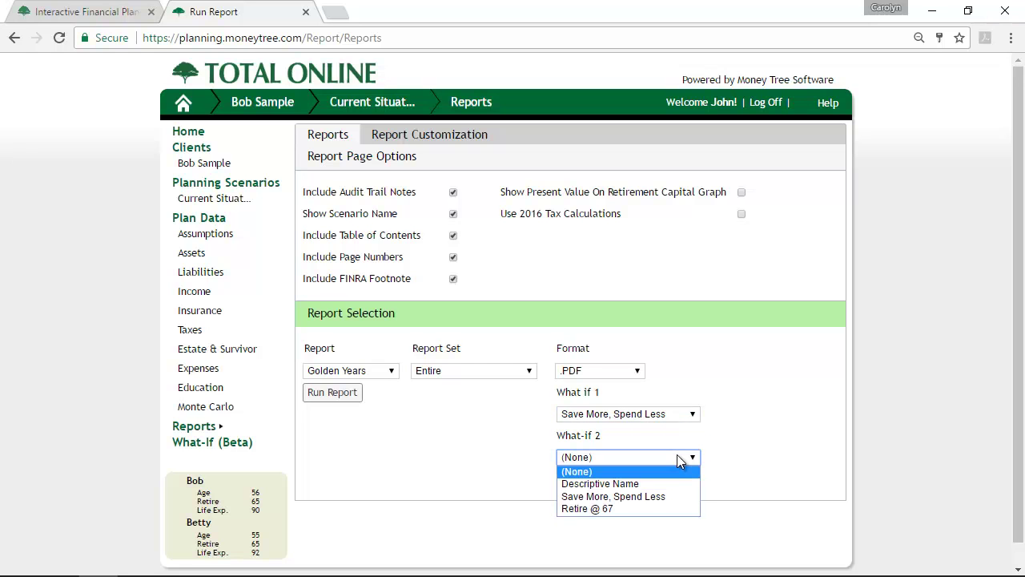
pyautogui.click(654, 508)
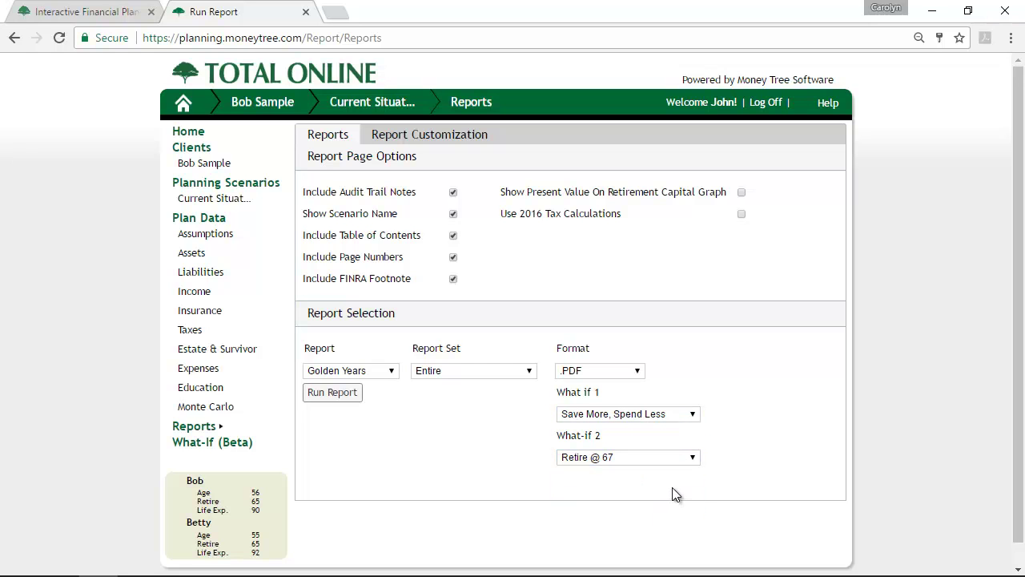
# - Open Report Customization and review the pages in the Basic report, Retirement and Entire example report sets
pyautogui.click(444, 135)
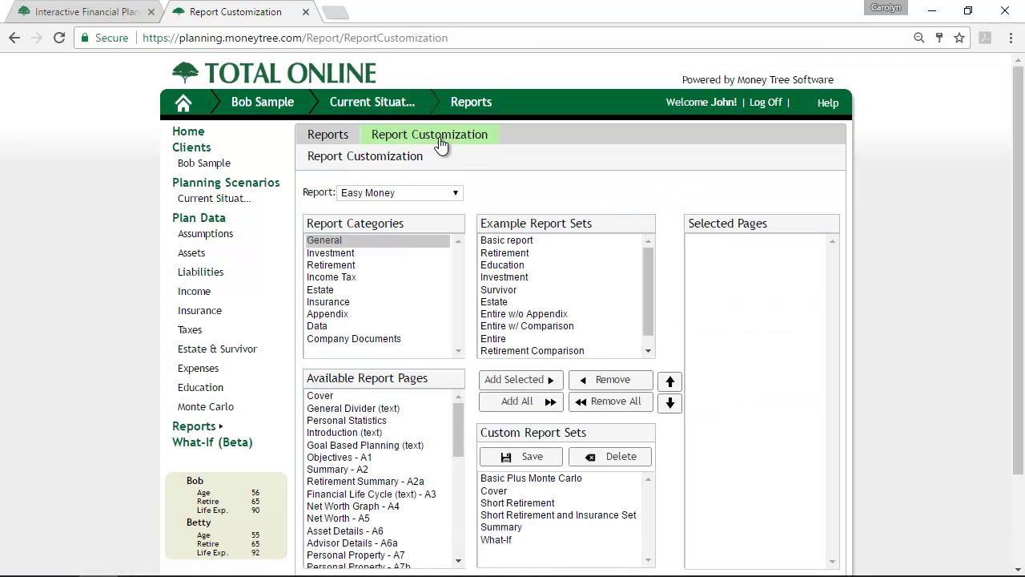
pyautogui.click(510, 241)
pyautogui.click(522, 254)
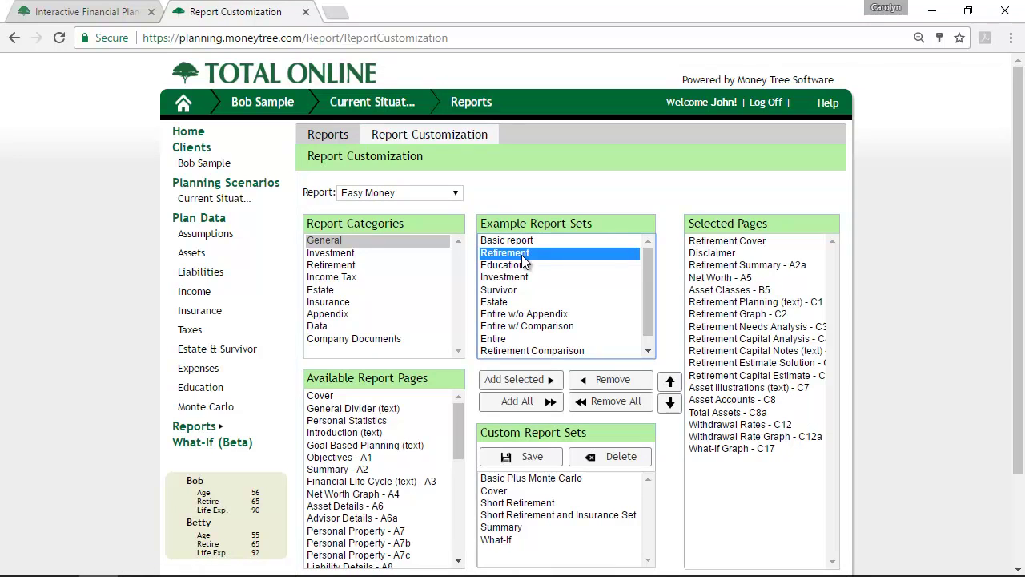
pyautogui.click(513, 339)
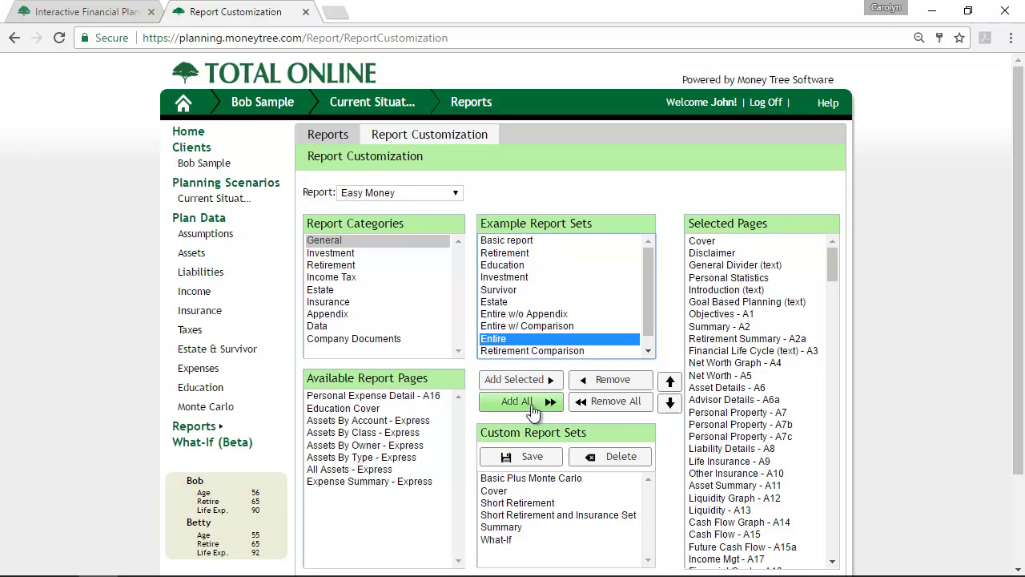
# - Add the What-If Graph - C17 retirement page to the Short Retirement custom report set and update that custom report
pyautogui.click(516, 502)
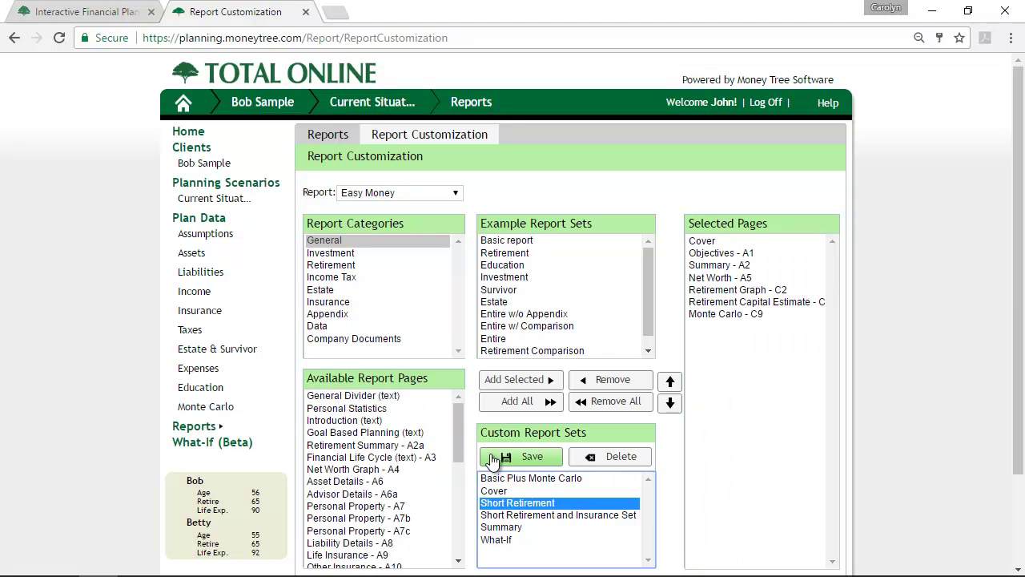
pyautogui.click(362, 265)
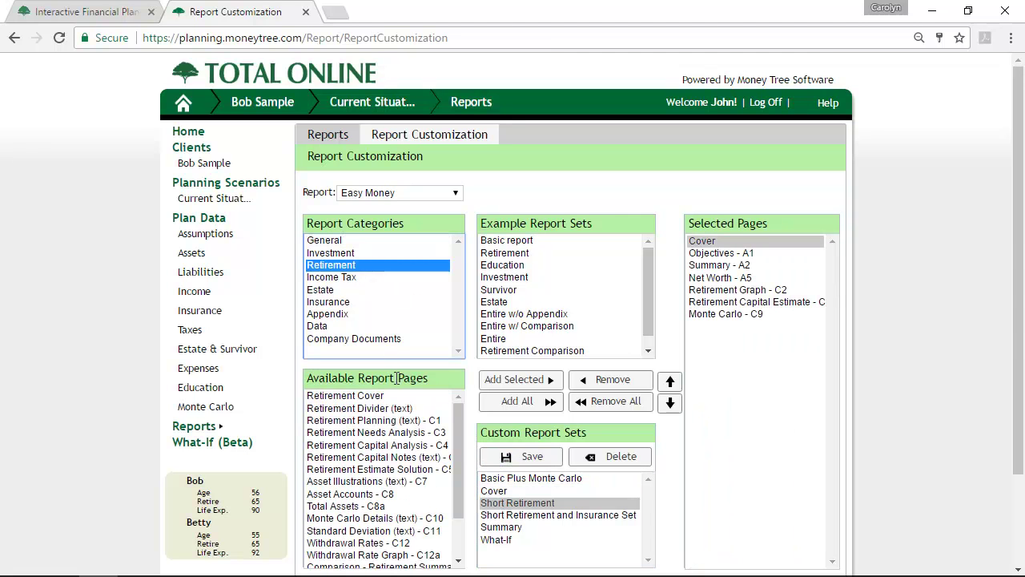
pyautogui.scroll(-2, 372, 517)
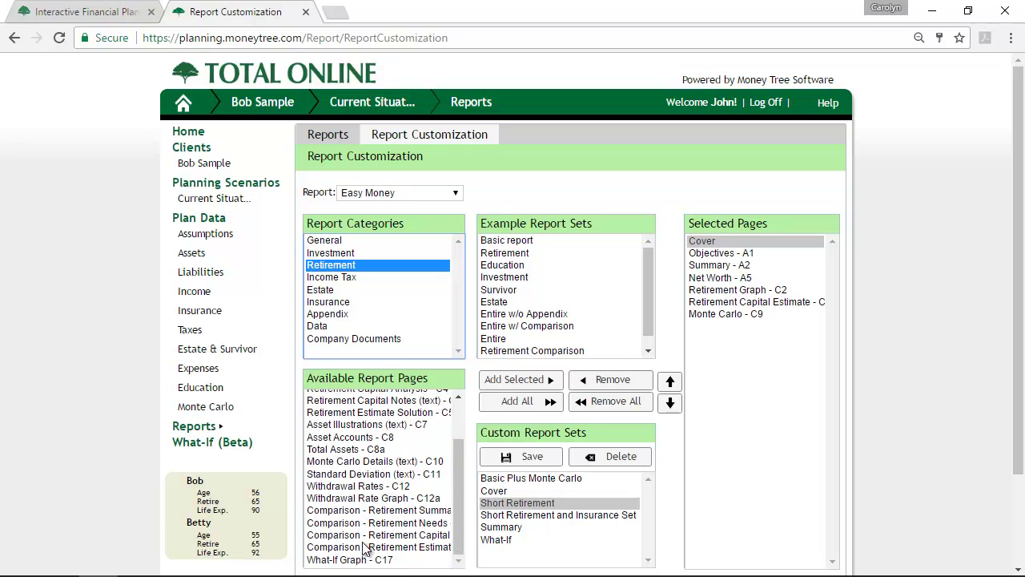
pyautogui.click(373, 559)
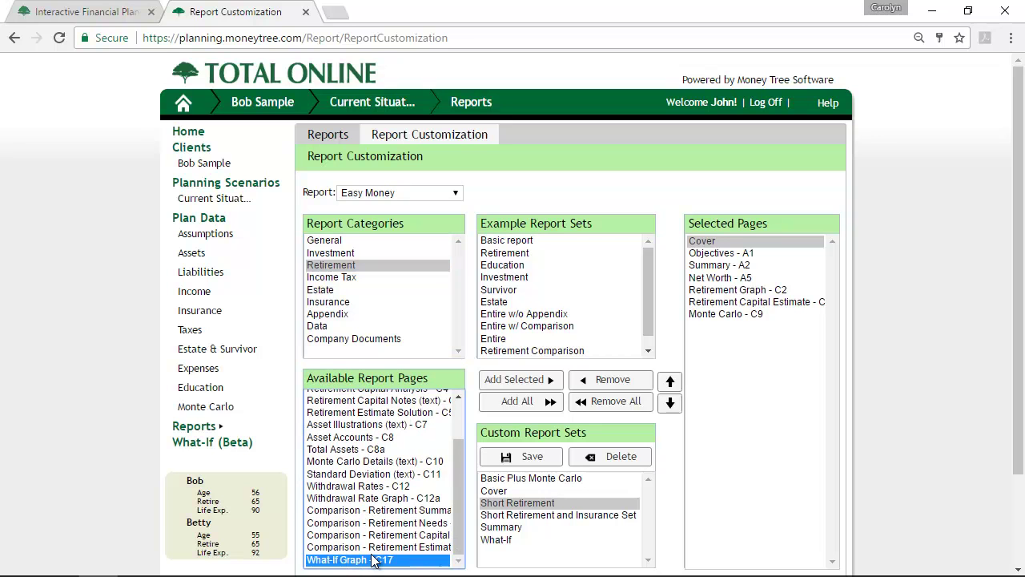
pyautogui.click(513, 381)
pyautogui.click(715, 327)
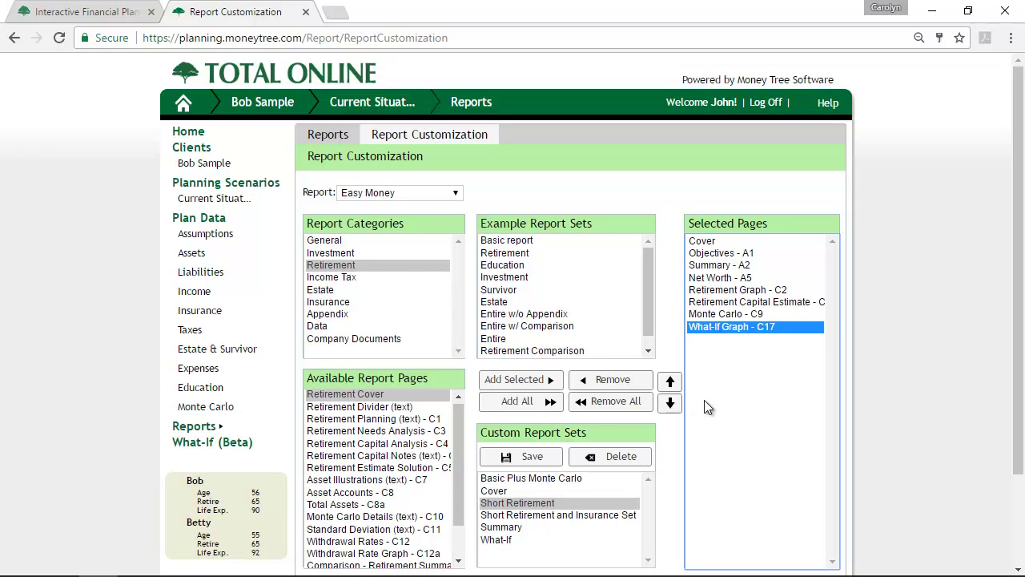
pyautogui.click(538, 456)
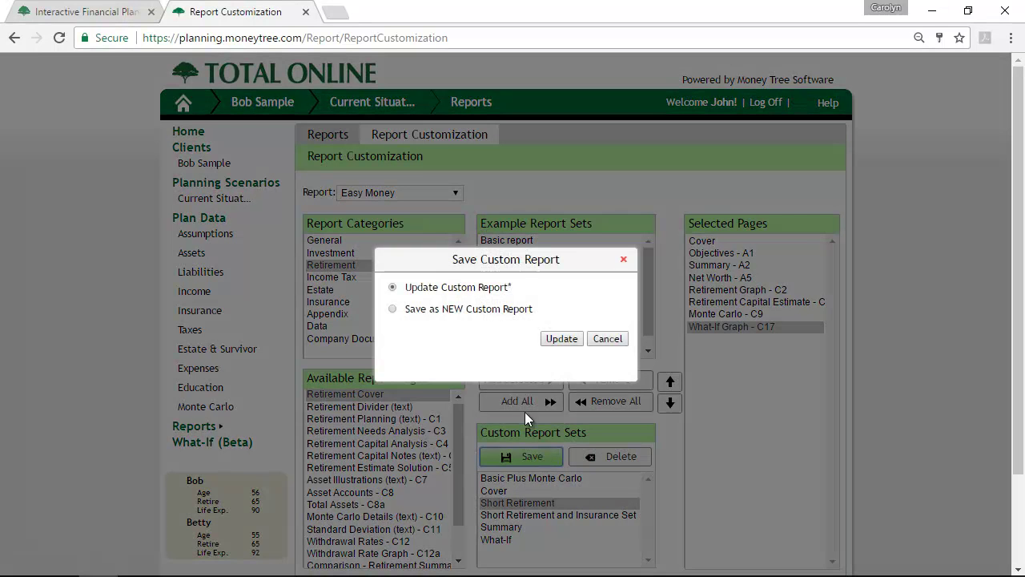
pyautogui.click(560, 339)
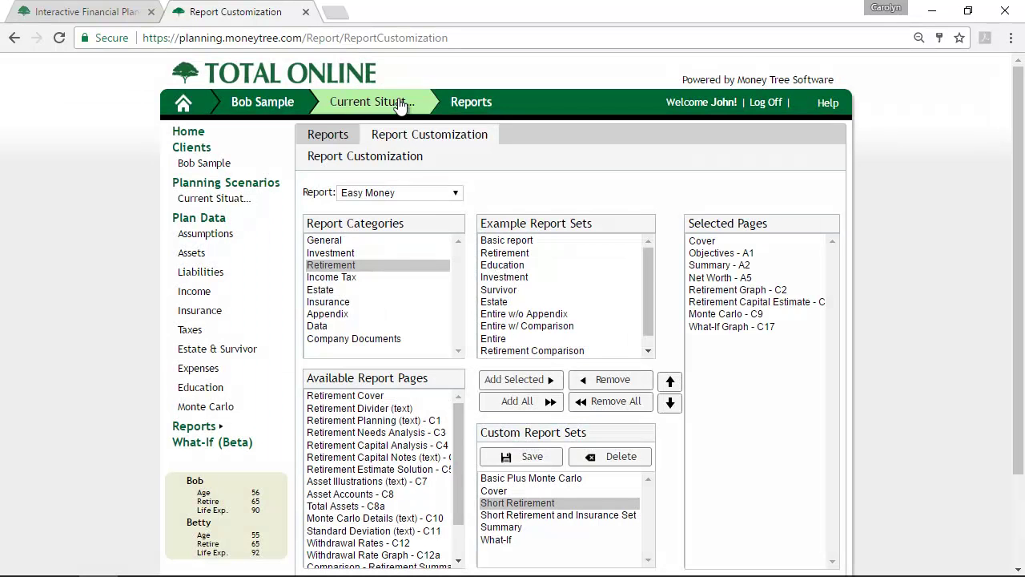
pyautogui.click(336, 12)
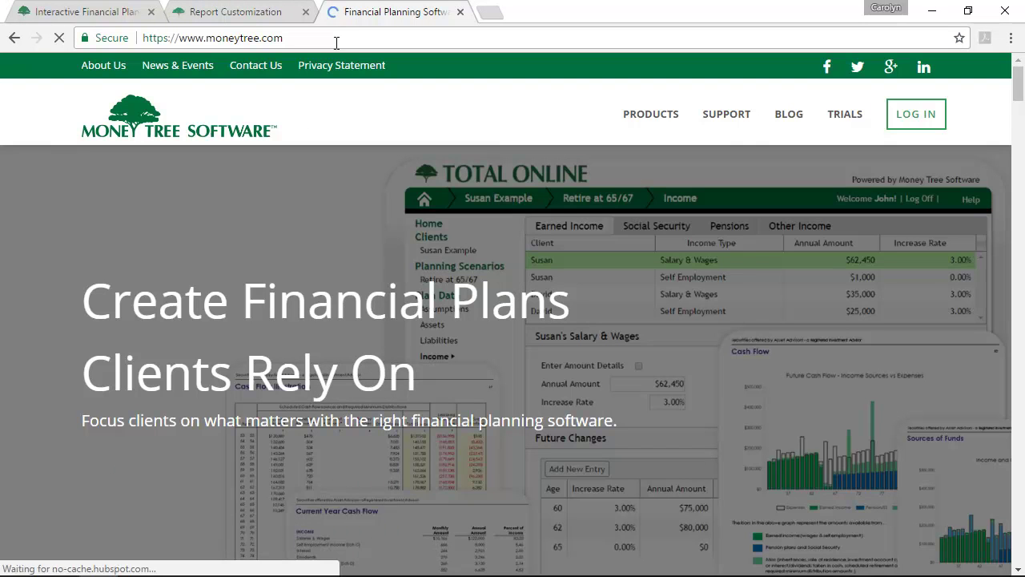
pyautogui.moveTo(735, 127)
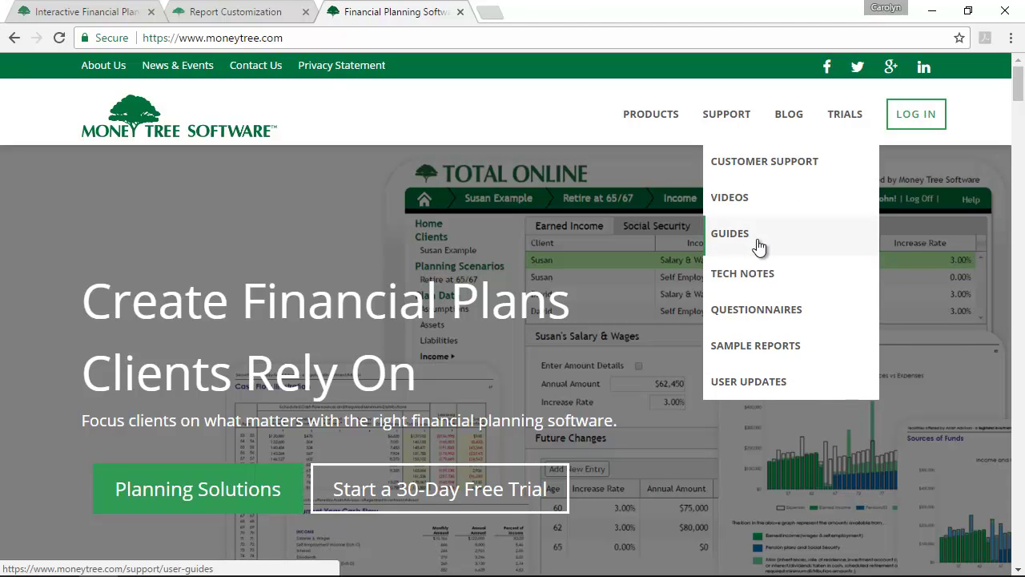
pyautogui.click(461, 12)
# - Run the Golden Years report and examine the graph and scenario comparison on its What-If Graph - F12 page in Adobe Acrobat Reader
pyautogui.click(330, 394)
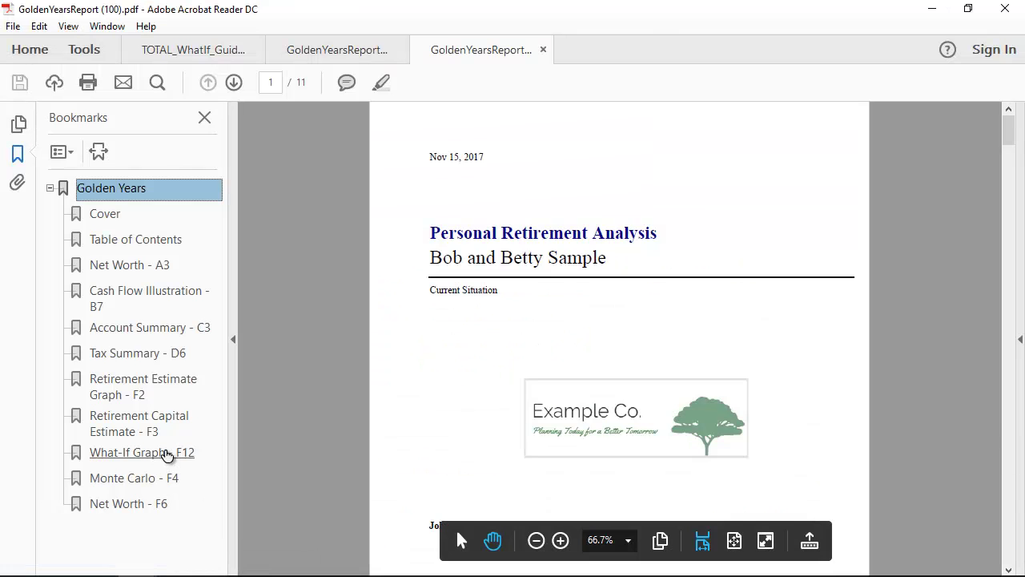
pyautogui.click(166, 454)
pyautogui.moveTo(504, 293); pyautogui.dragTo(499, 330)
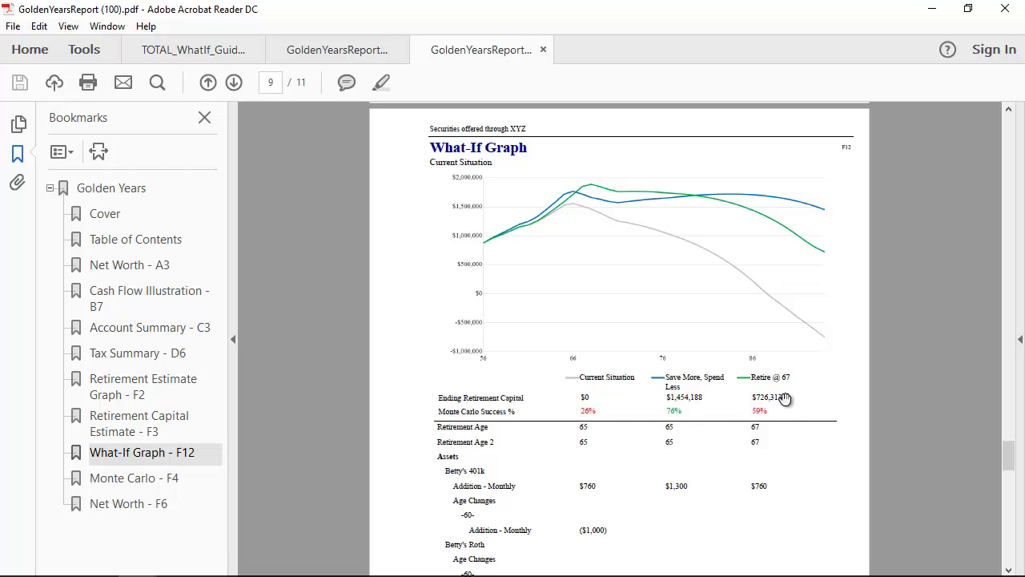
pyautogui.scroll(-3, 473, 394)
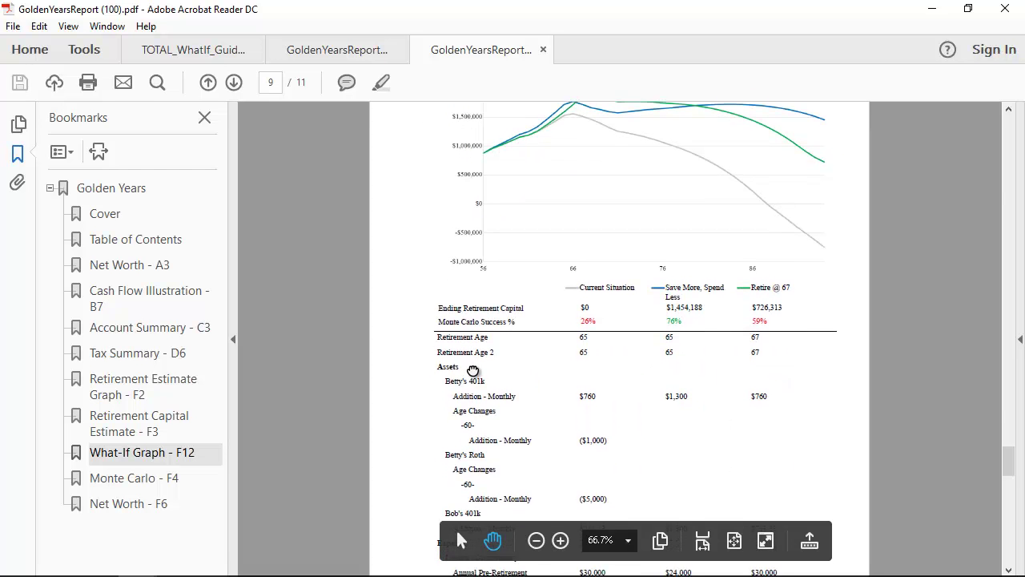
pyautogui.moveTo(488, 409); pyautogui.dragTo(482, 229)
pyautogui.scroll(3, 480, 229)
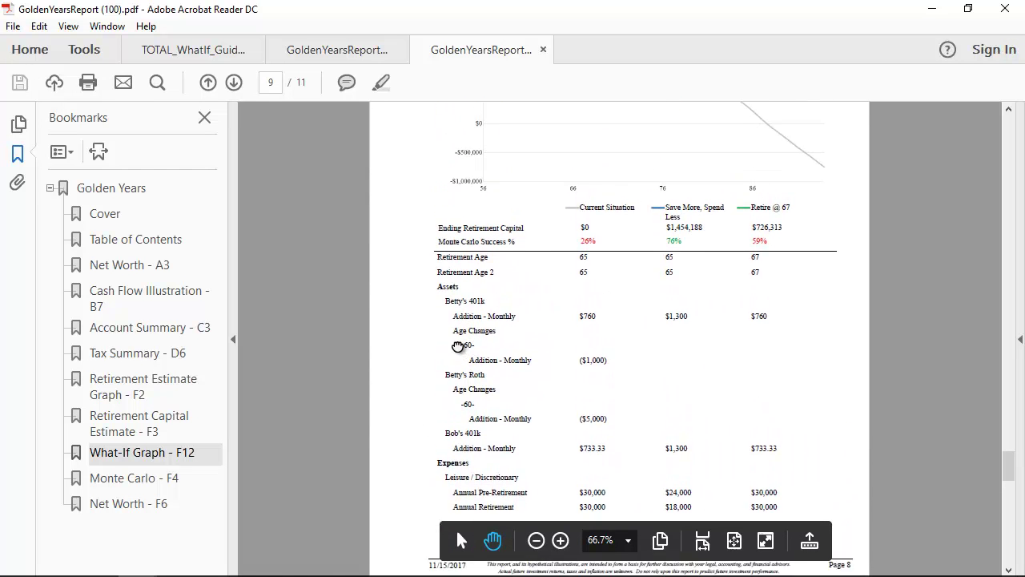
pyautogui.scroll(3, 432, 192)
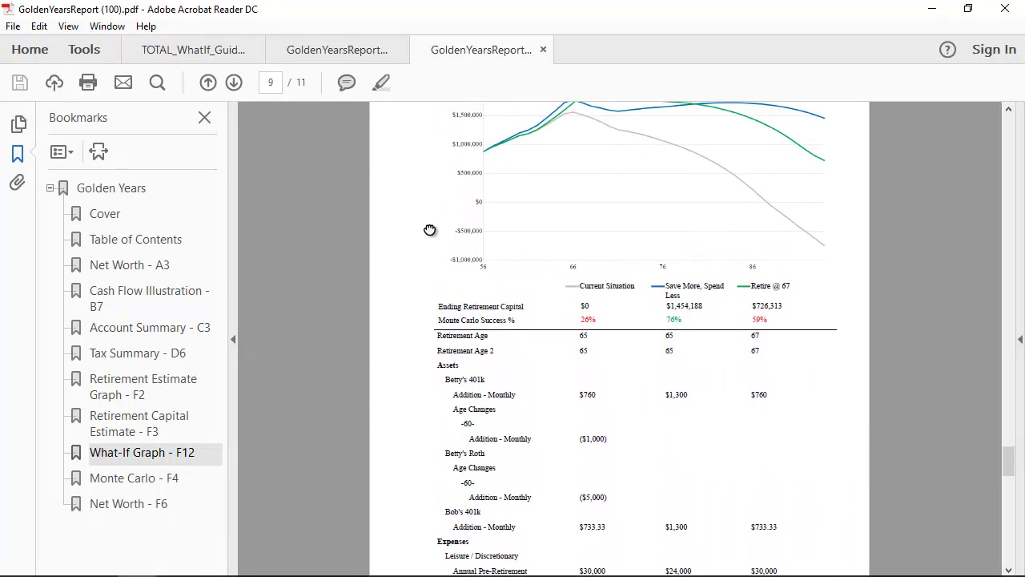
pyautogui.moveTo(434, 271); pyautogui.dragTo(435, 325)
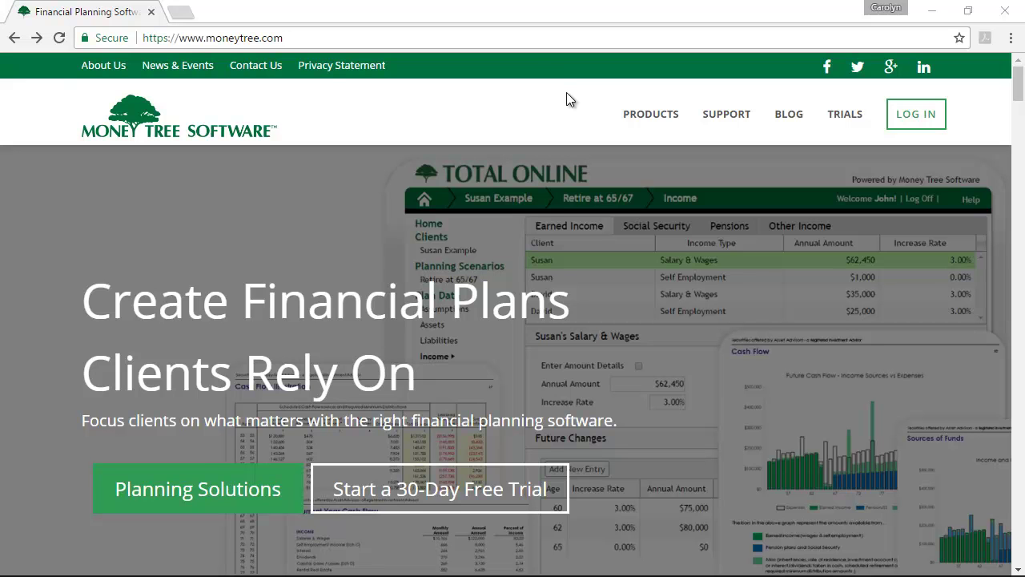
pyautogui.click(529, 36)
pyautogui.press('End')
pyautogui.write('/whatif')
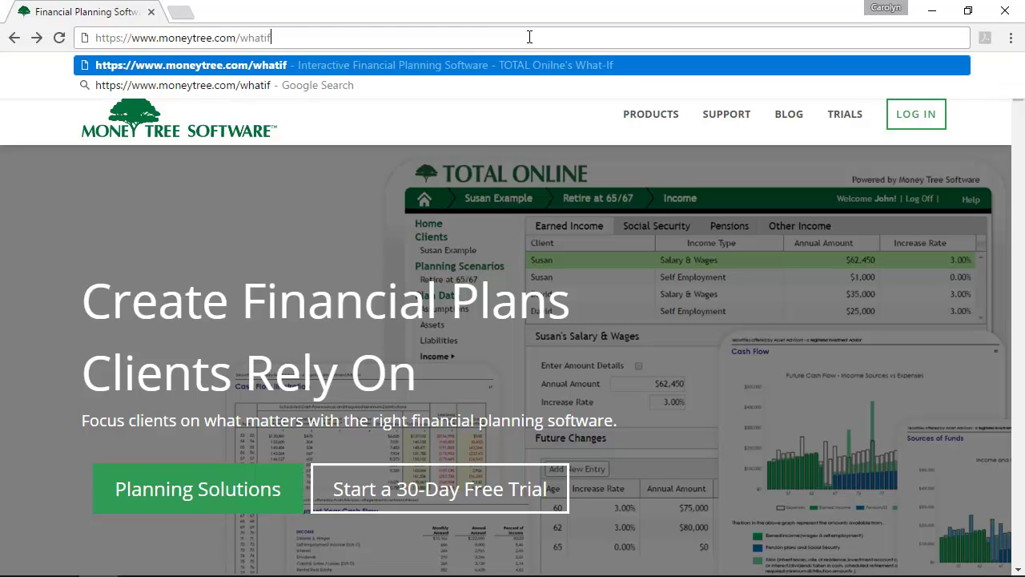
pyautogui.press('Return')
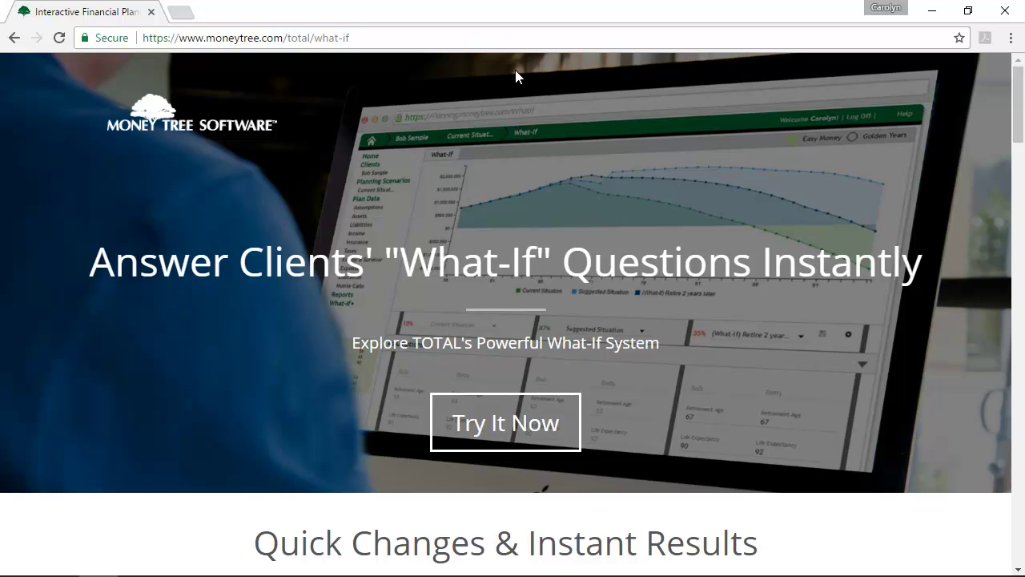
# - Go back to the Money Tree Software homepage, view the Support page, and return to the homepage
pyautogui.click(152, 126)
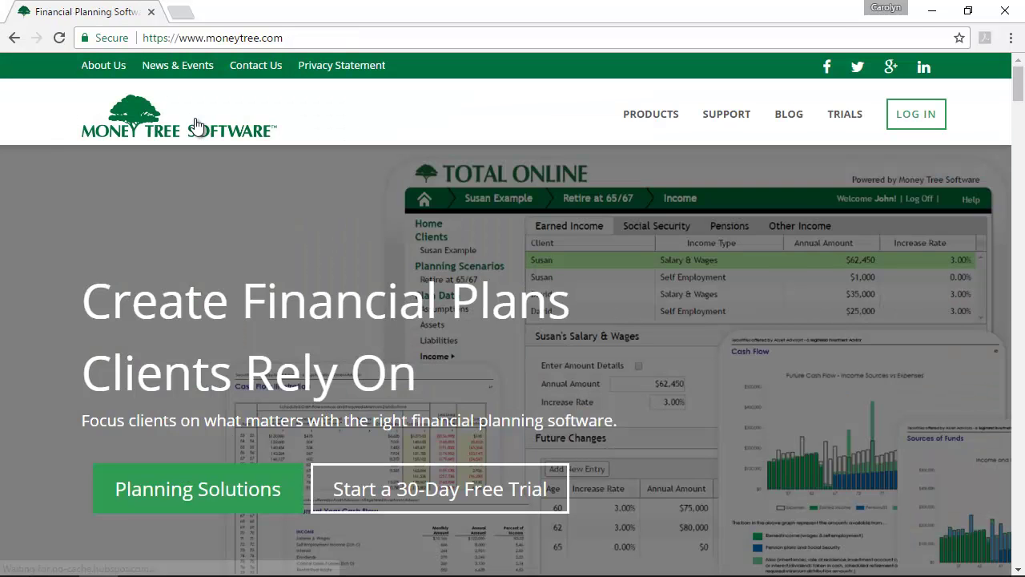
pyautogui.click(725, 119)
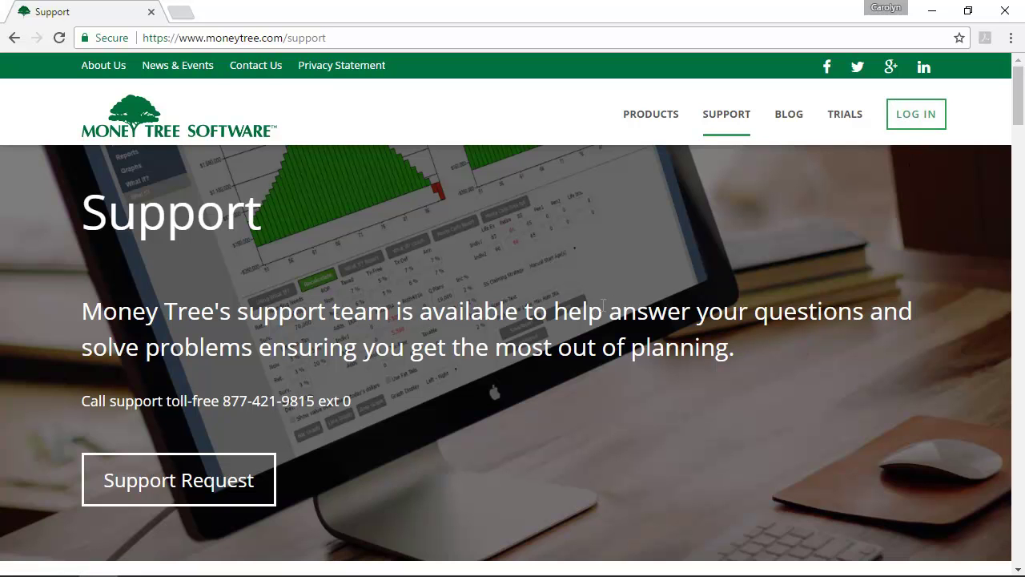
pyautogui.click(133, 116)
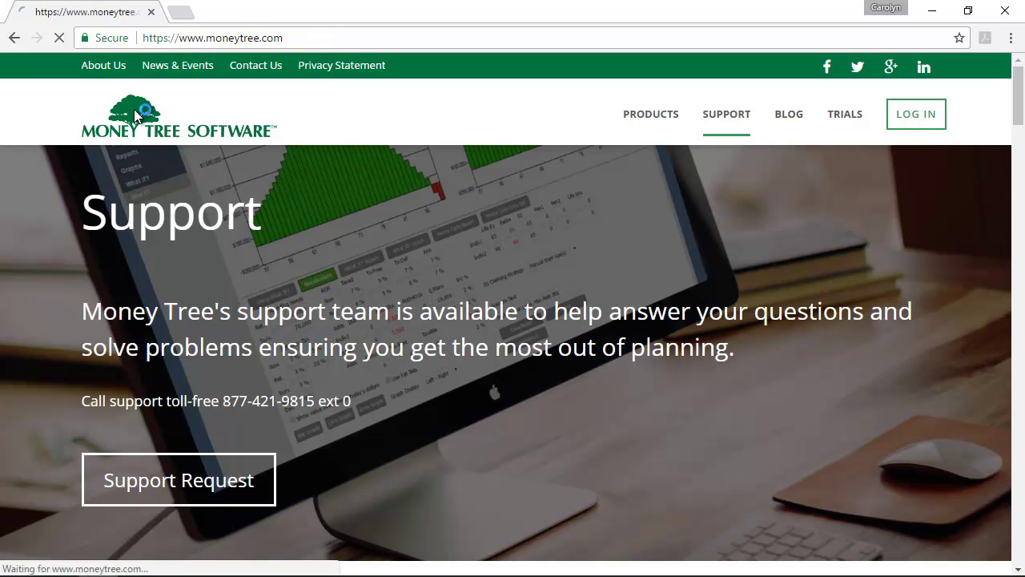